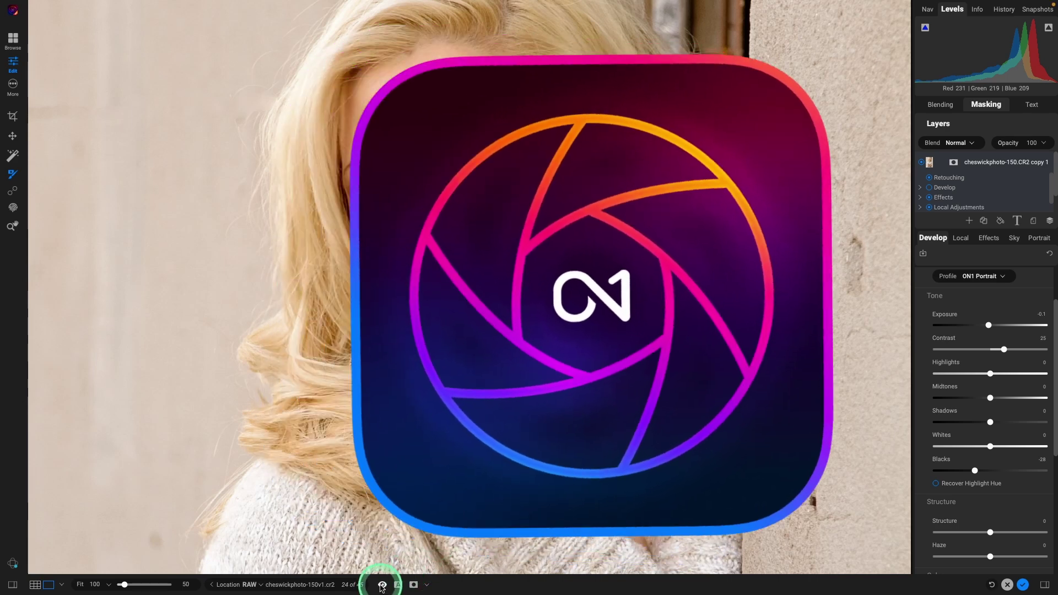
Step: Toggle the edit preview off and on to compare the portrait before and after its edits
left_click(383, 585)
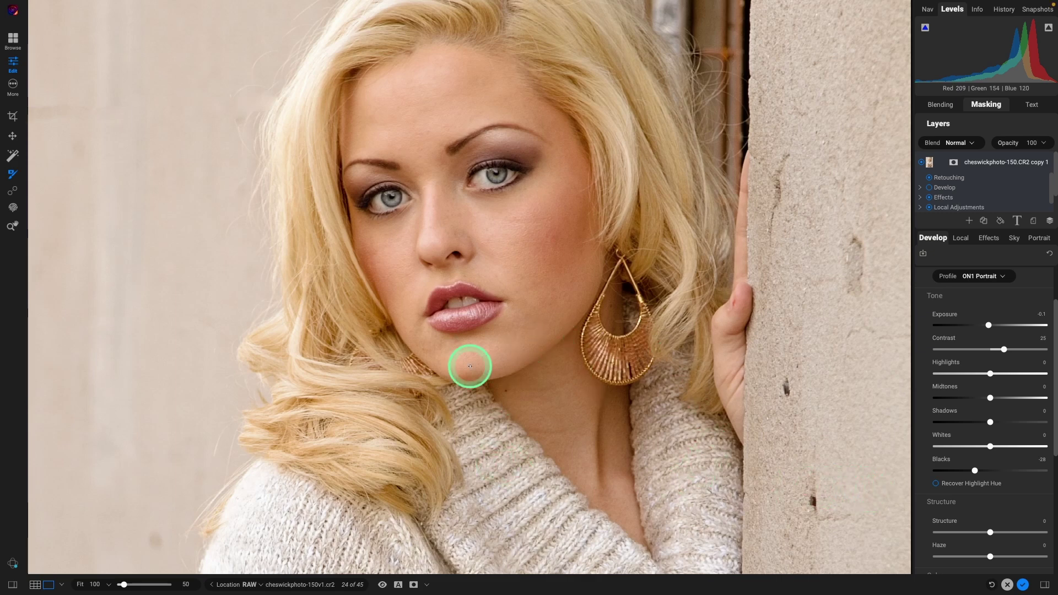
left_click(271, 7)
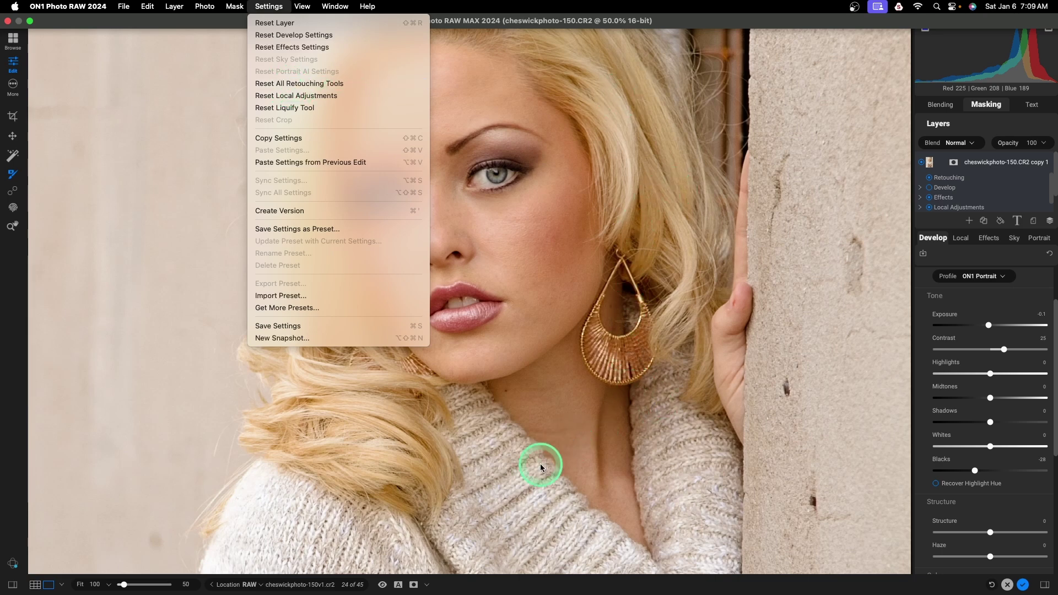
left_click(383, 584)
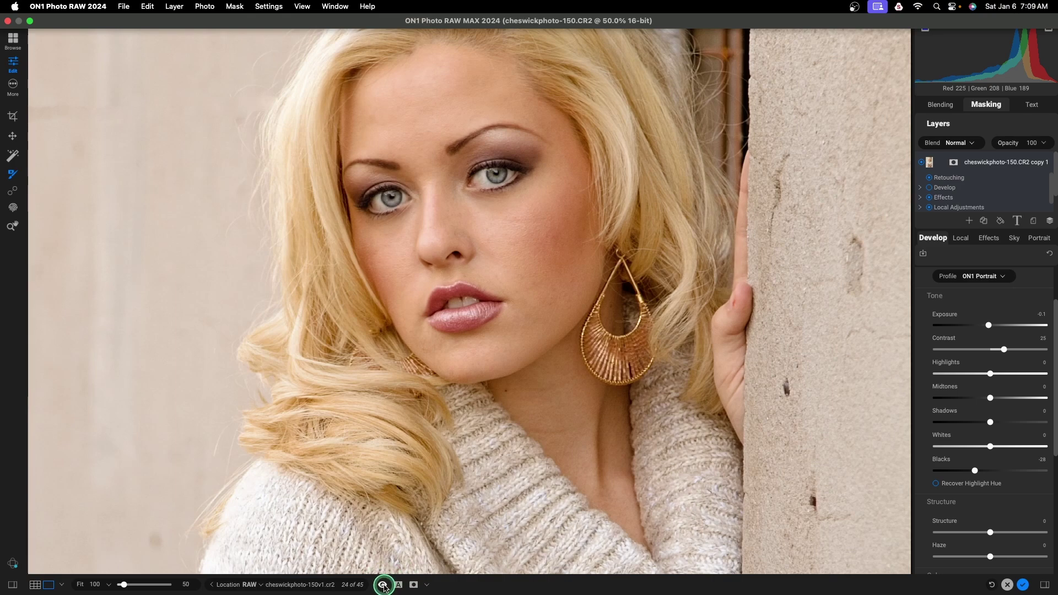
left_click(384, 585)
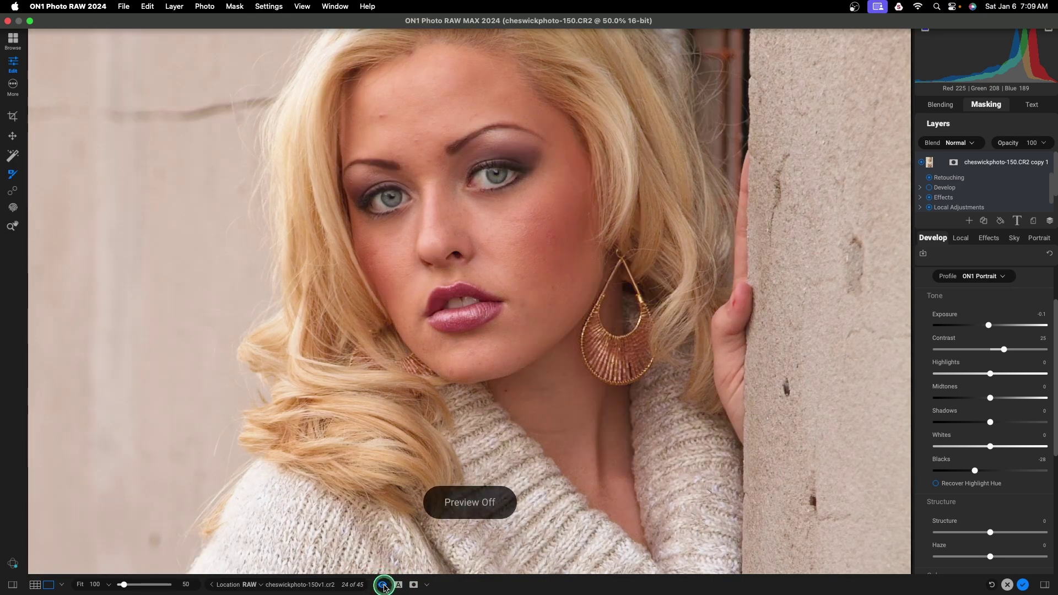
left_click(383, 585)
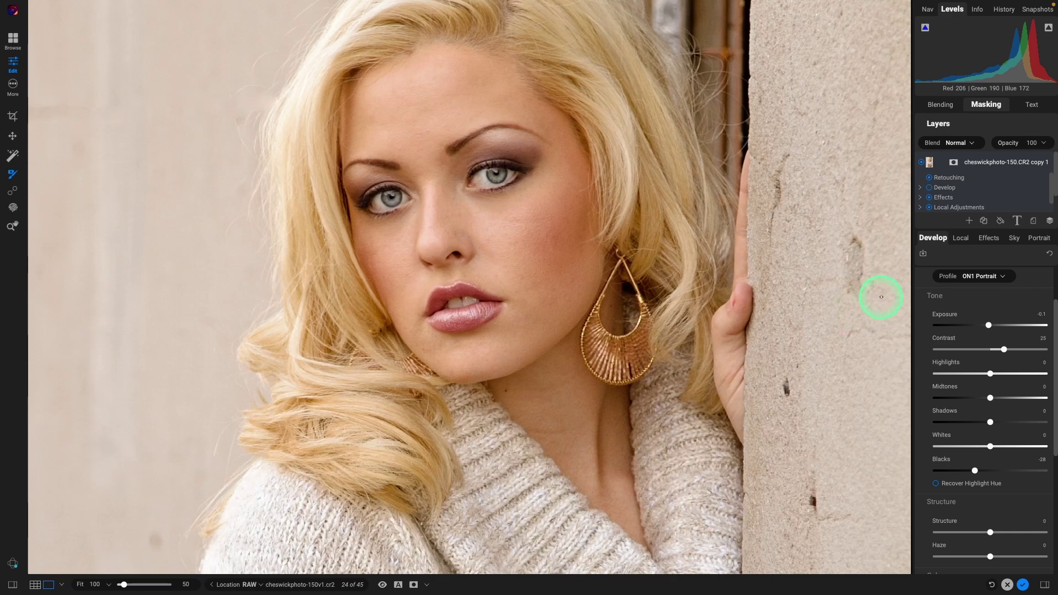
Step: Apply the ON1 Portrait profile to the upper photo layer and reset all of its retouching tools
left_click(973, 275)
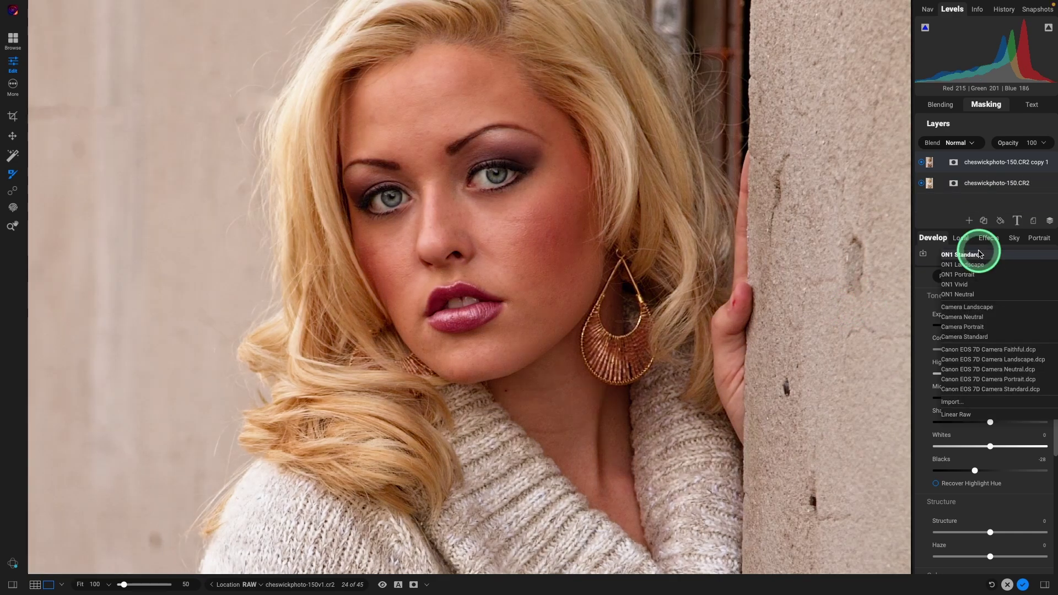
left_click(959, 275)
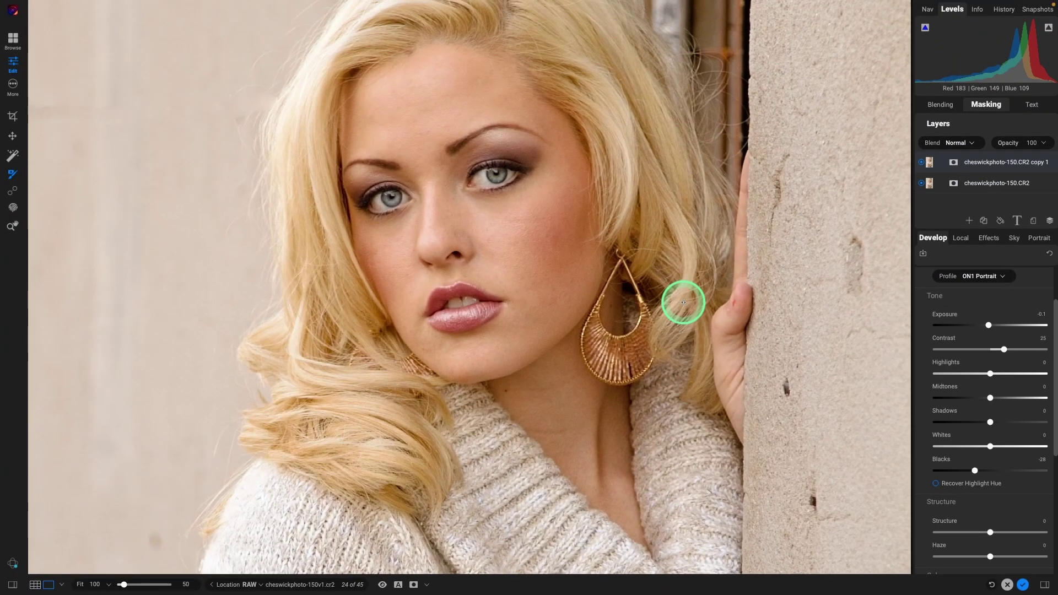
mouse_move(307, 5)
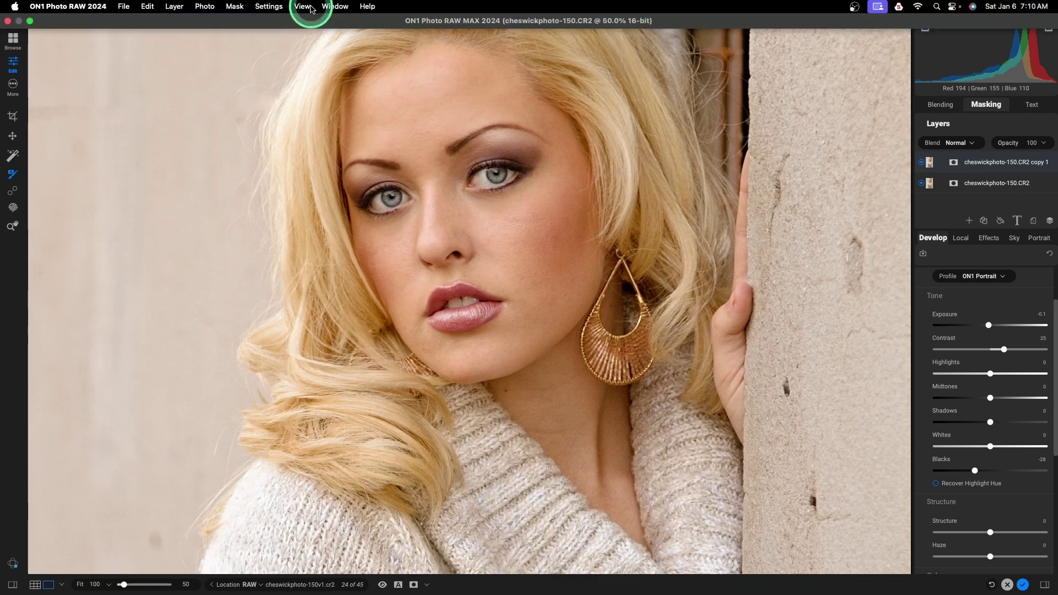
left_click(276, 8)
left_click(287, 84)
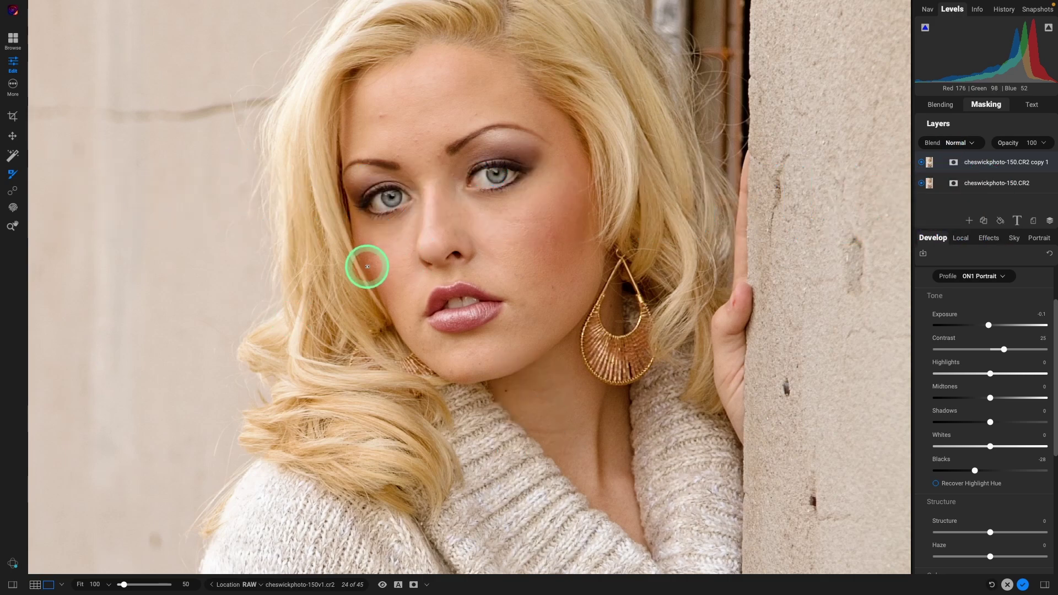
Step: Choose the Retouch Brush and brush away the blemishes on the forehead and between the eyebrows
key("ctrl+1")
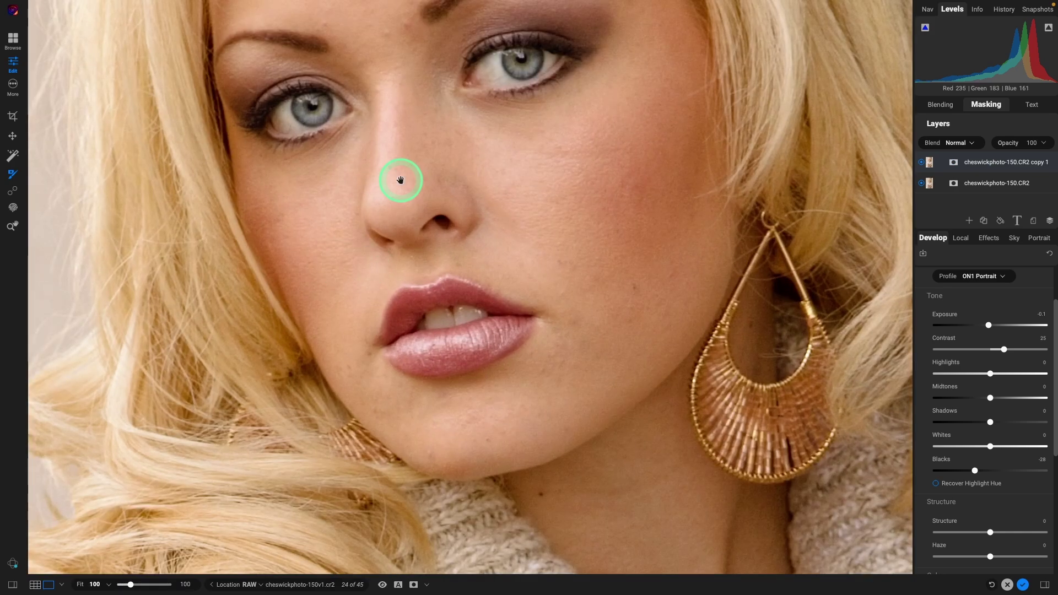
left_click_drag(401, 180, 463, 406)
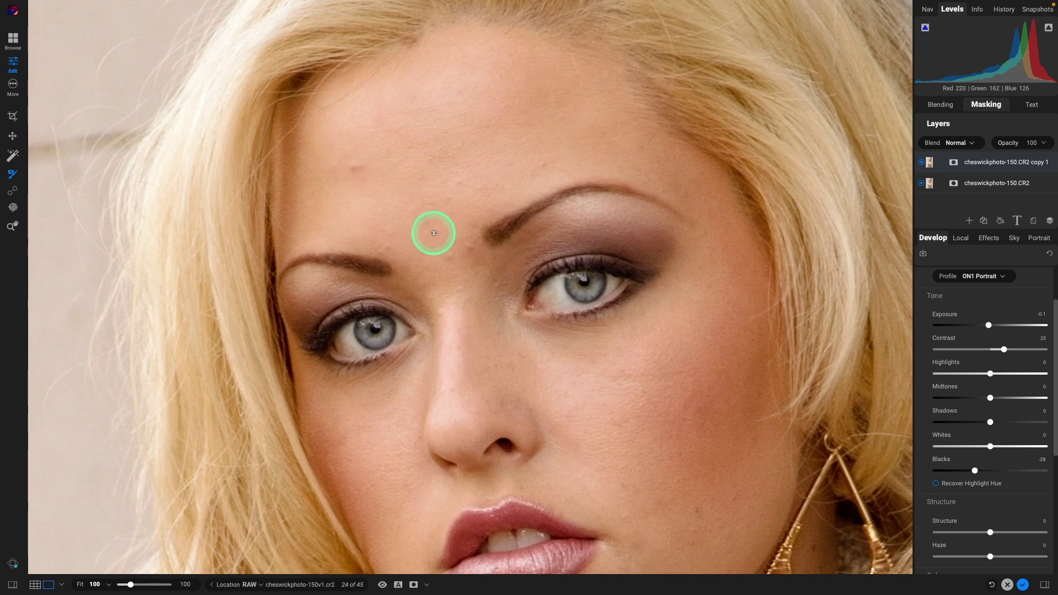
key("q")
mouse_move(237, 25)
left_click(73, 10)
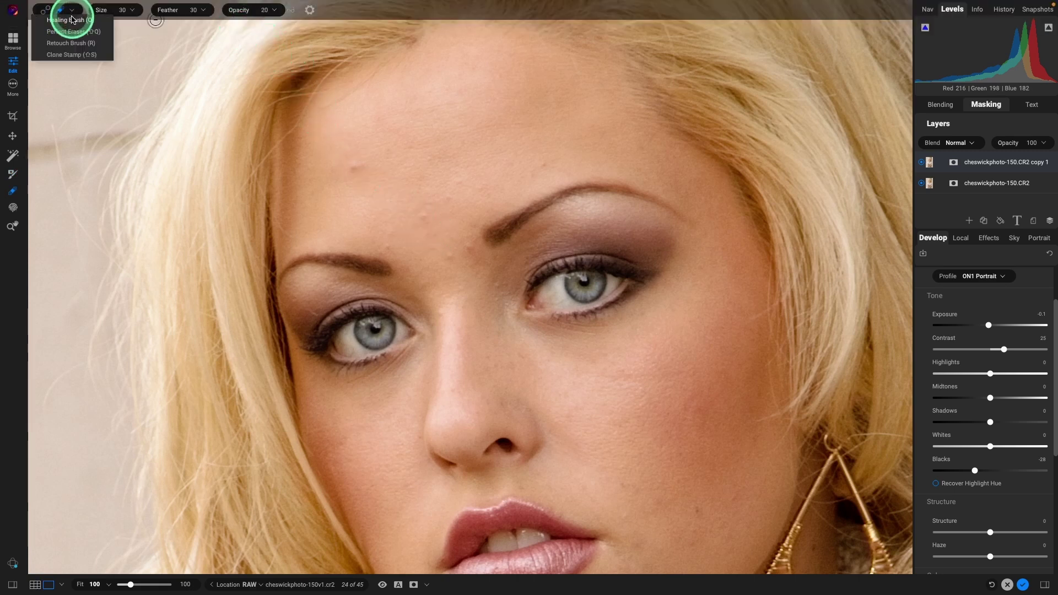
left_click(71, 44)
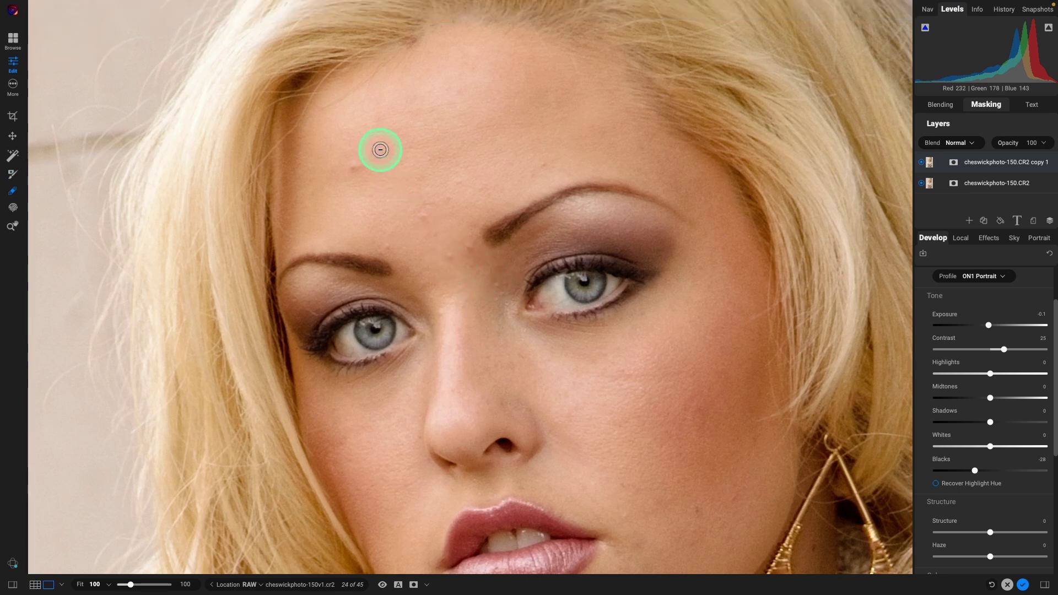
mouse_move(333, 7)
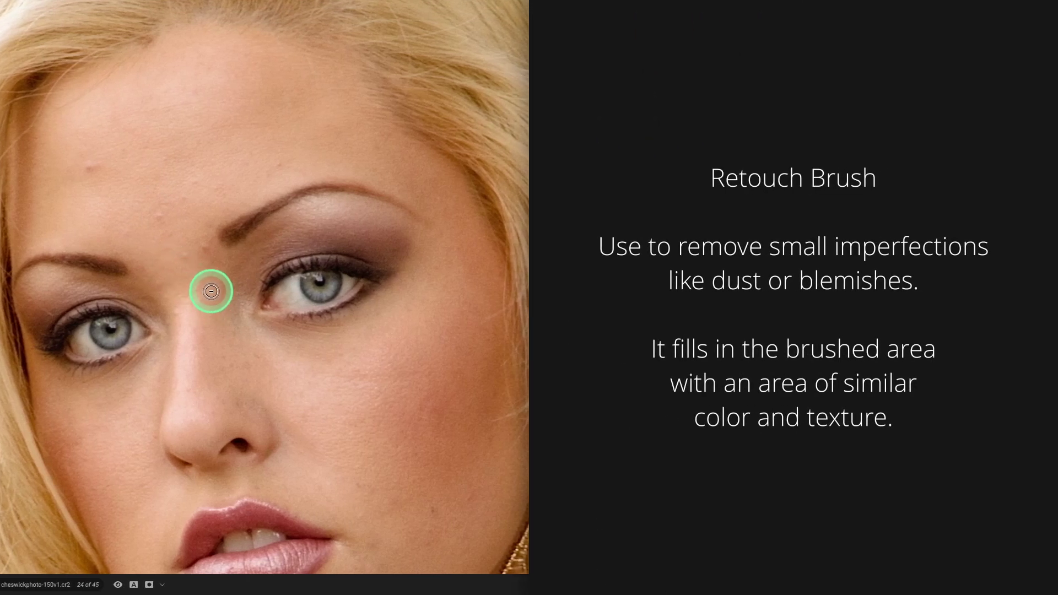
left_click(184, 257)
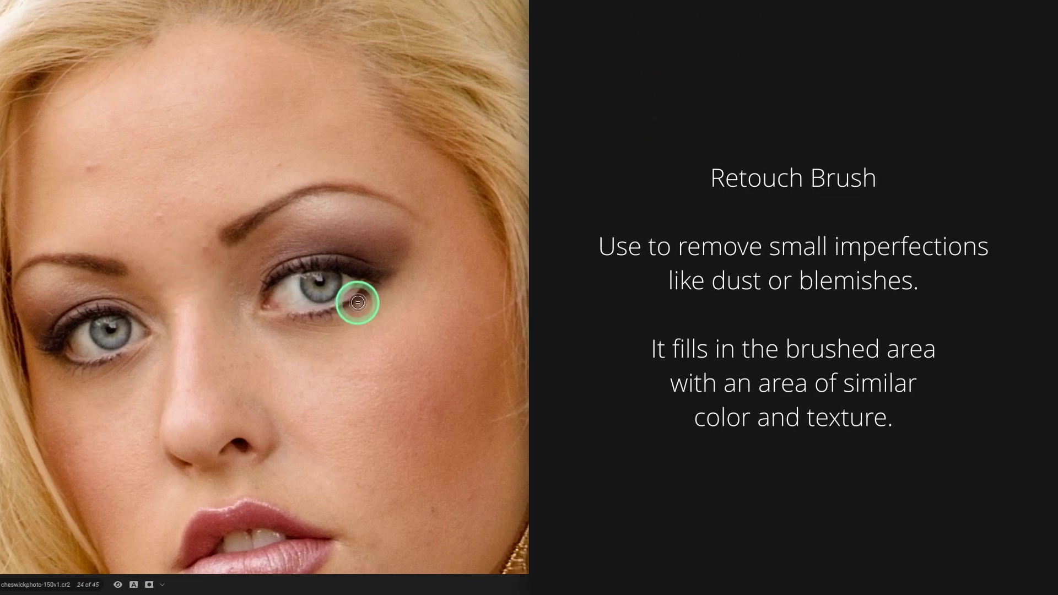
left_click(302, 288)
left_click(159, 218)
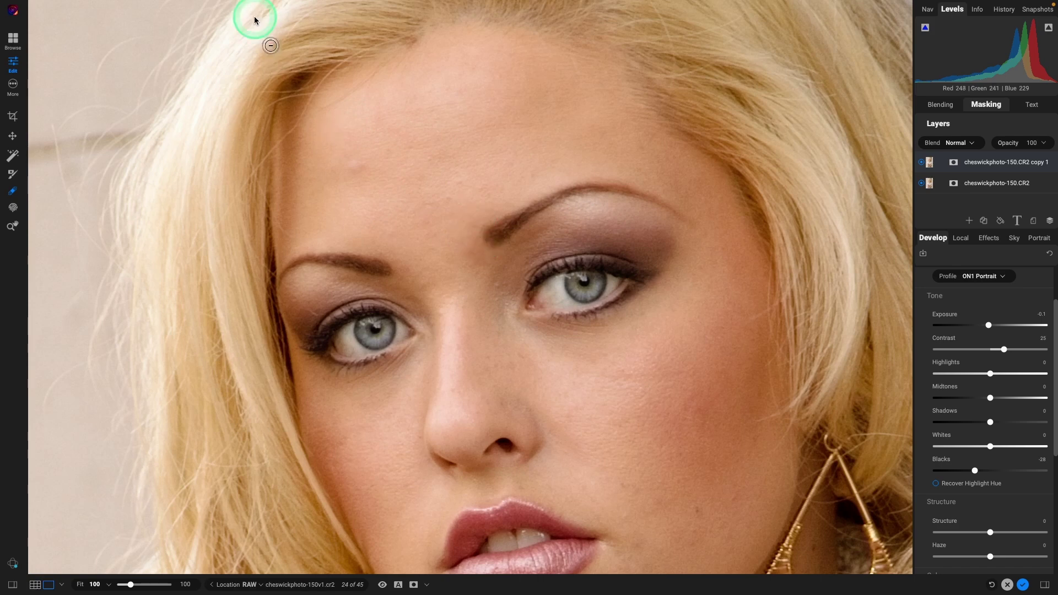
Step: Discard the Retouch Brush corrections by resetting all retouching tools
mouse_move(199, 22)
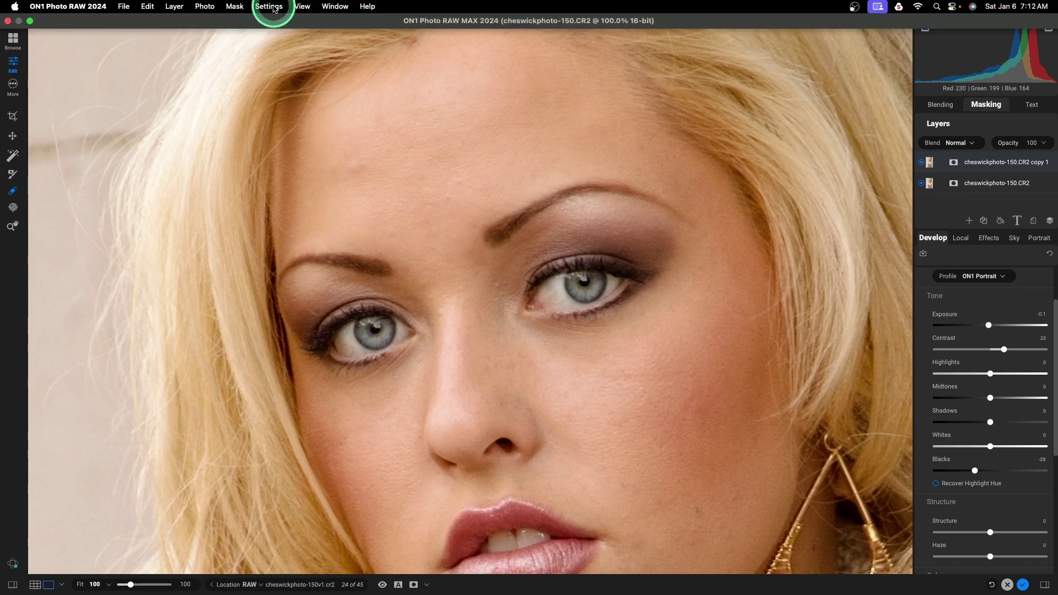
left_click(266, 8)
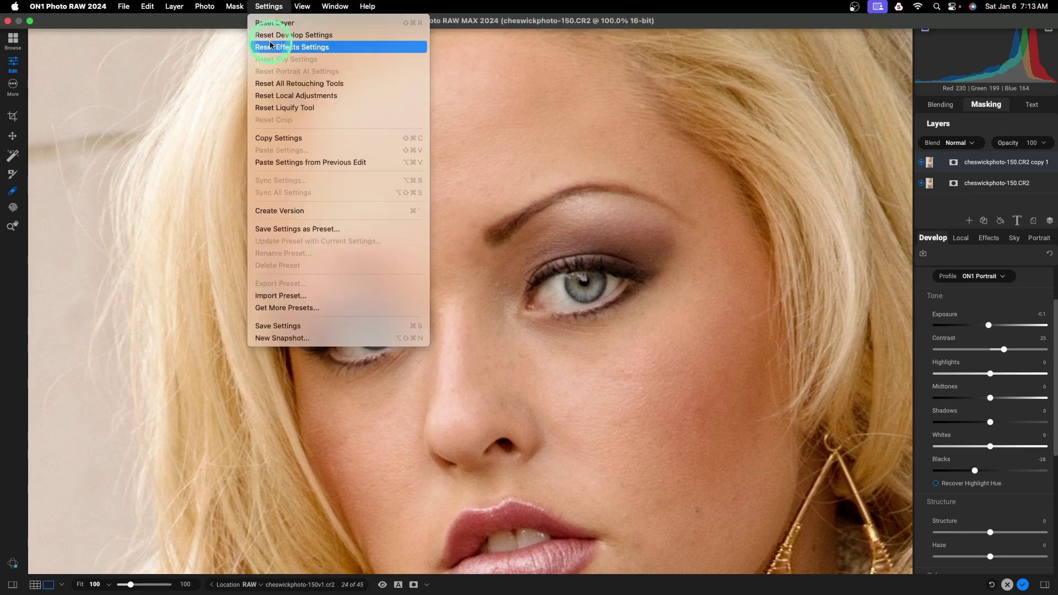
left_click(299, 84)
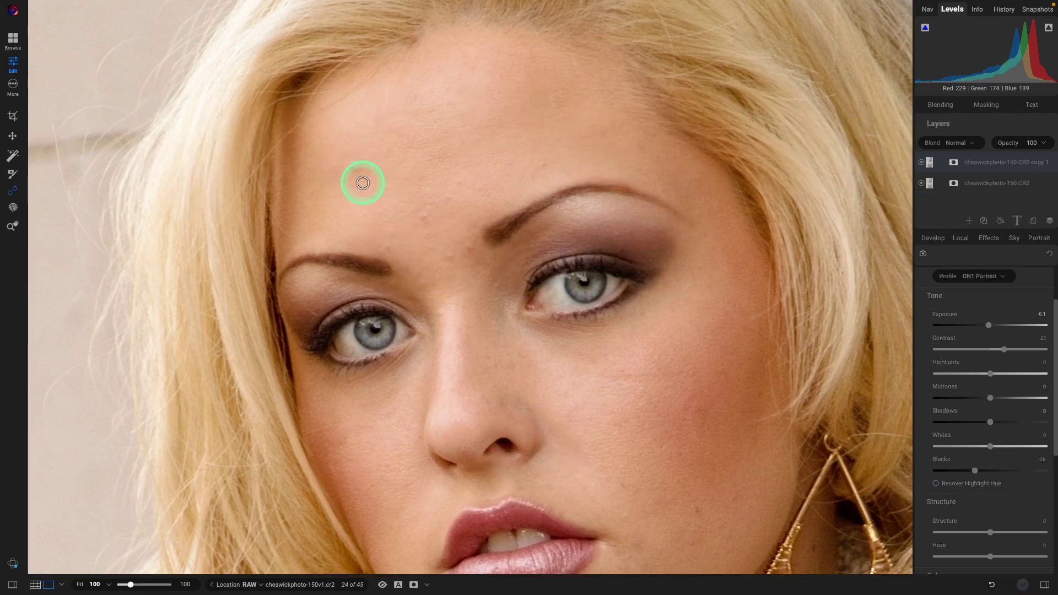
Step: Heal the three blemishes between the eyebrows with the Healing Brush in Heal mode, repositioning the source of the spot beside the inner brow
left_click(421, 217)
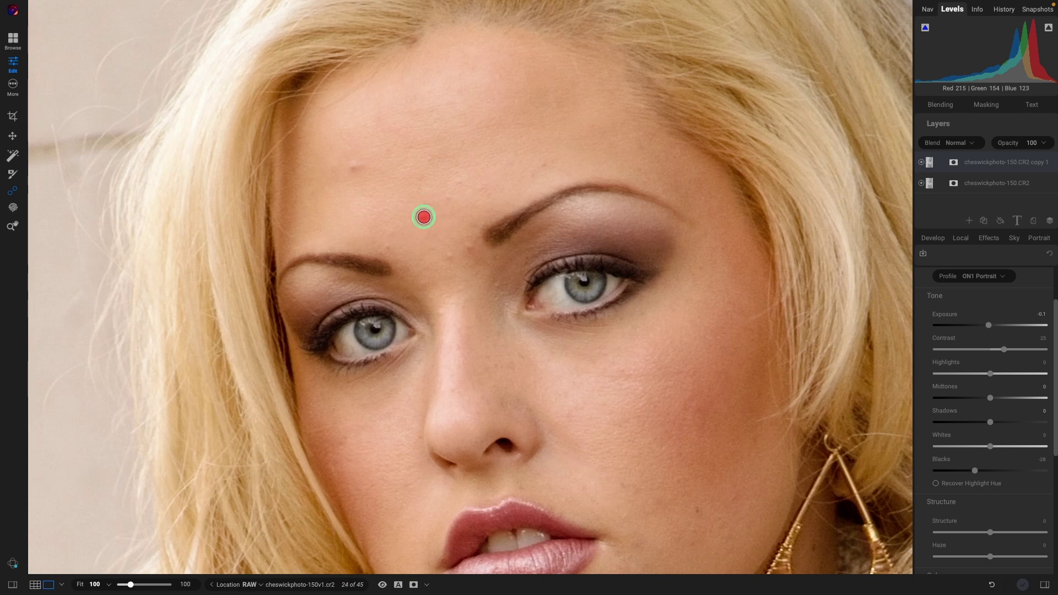
left_click(449, 258)
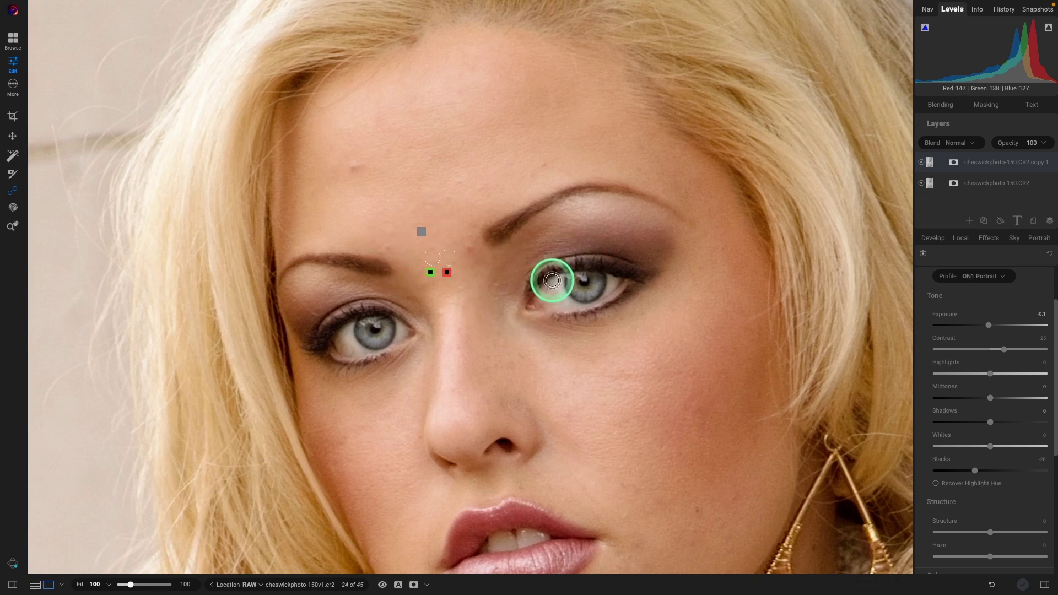
left_click(467, 248)
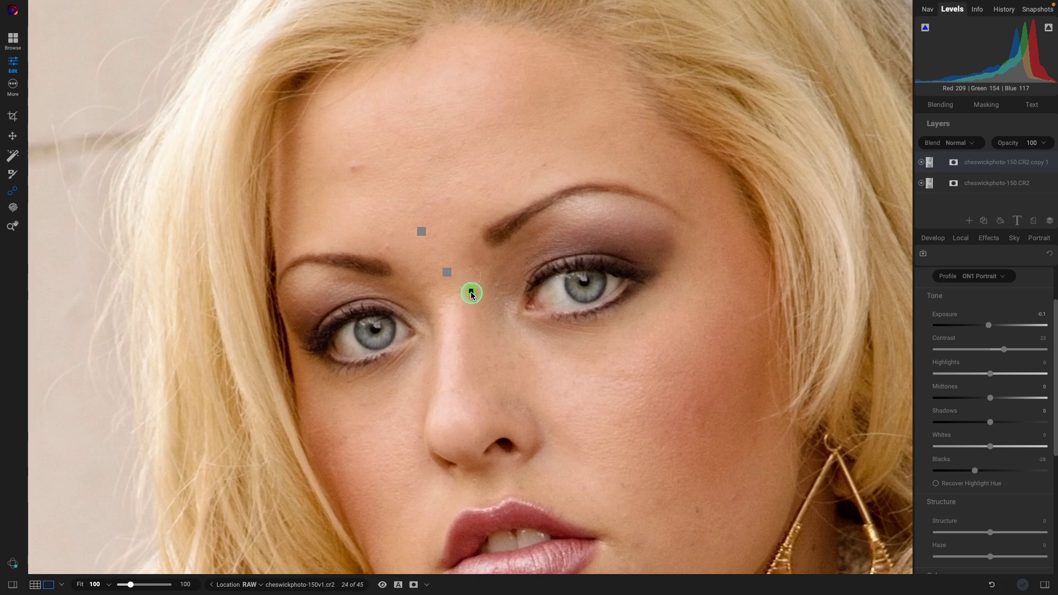
left_click(480, 294)
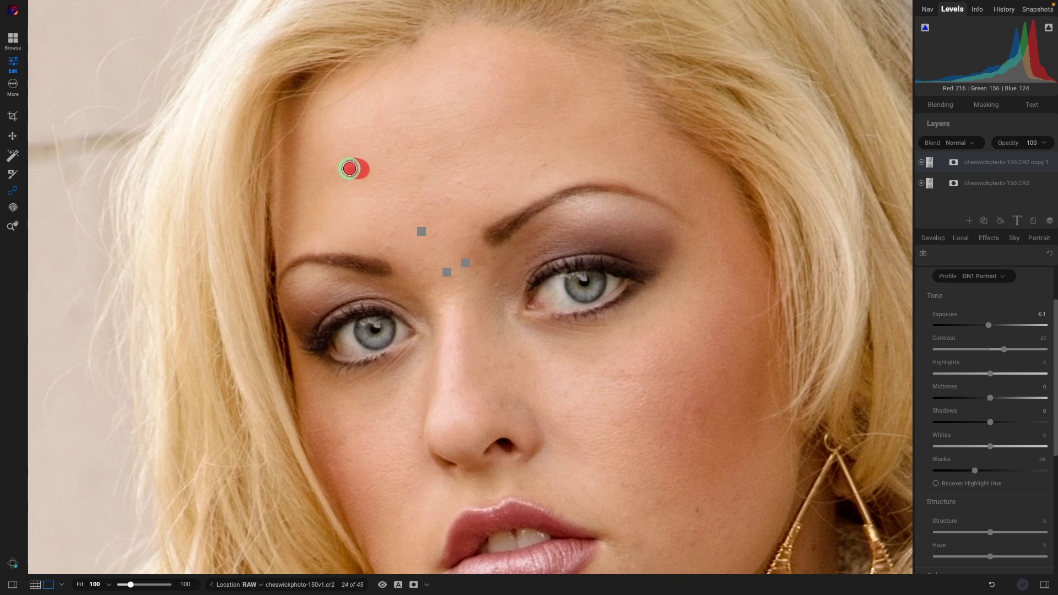
Step: Heal the remaining forehead blemishes, move the source of the hairline-side spot lower on the forehead, and apply the healing
left_click(349, 168)
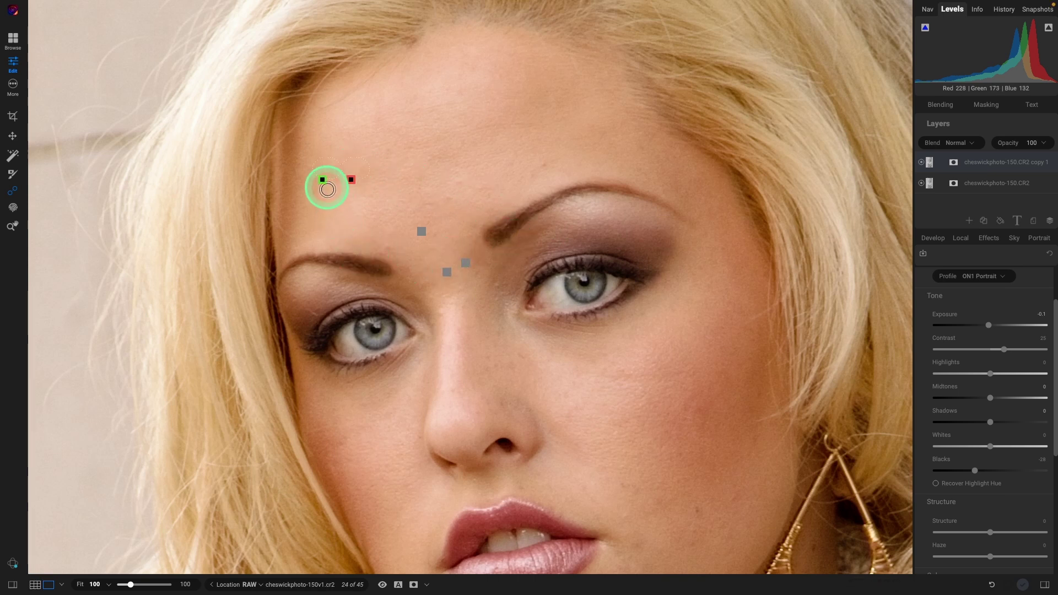
left_click_drag(343, 217, 343, 217)
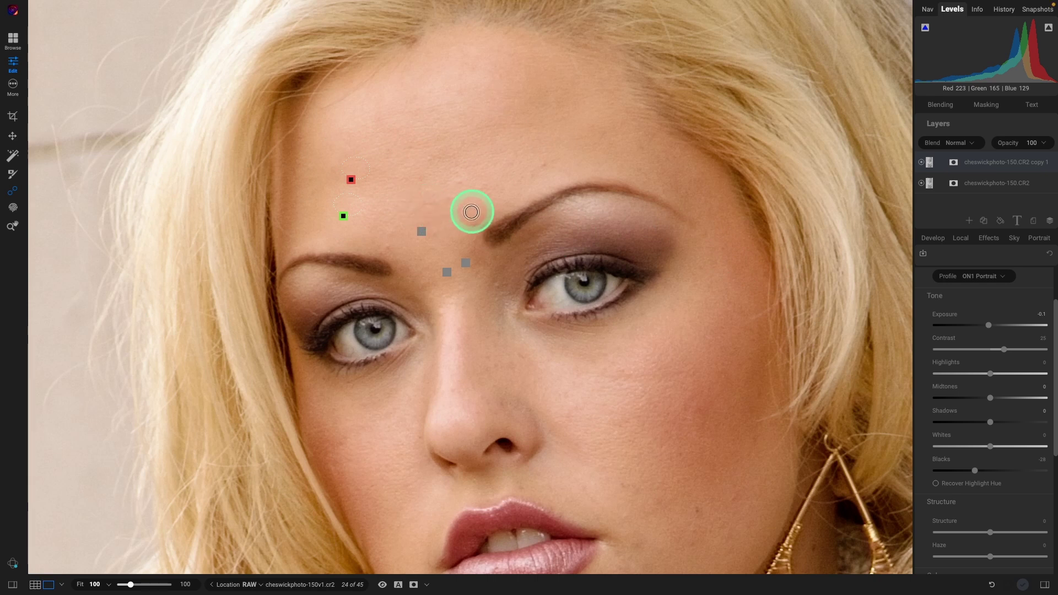
left_click(544, 166)
left_click(458, 184)
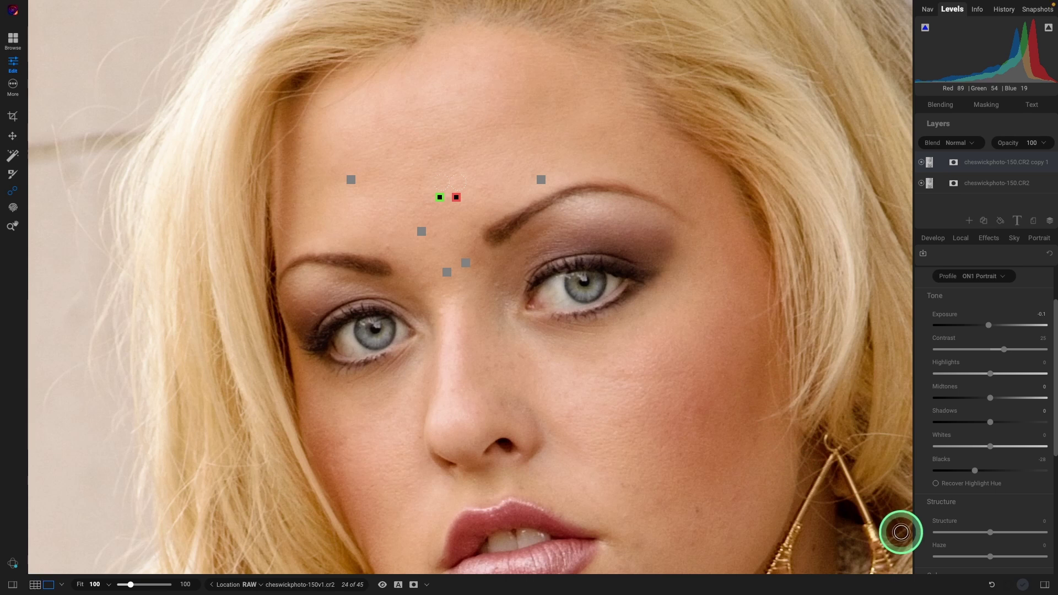
mouse_move(437, 11)
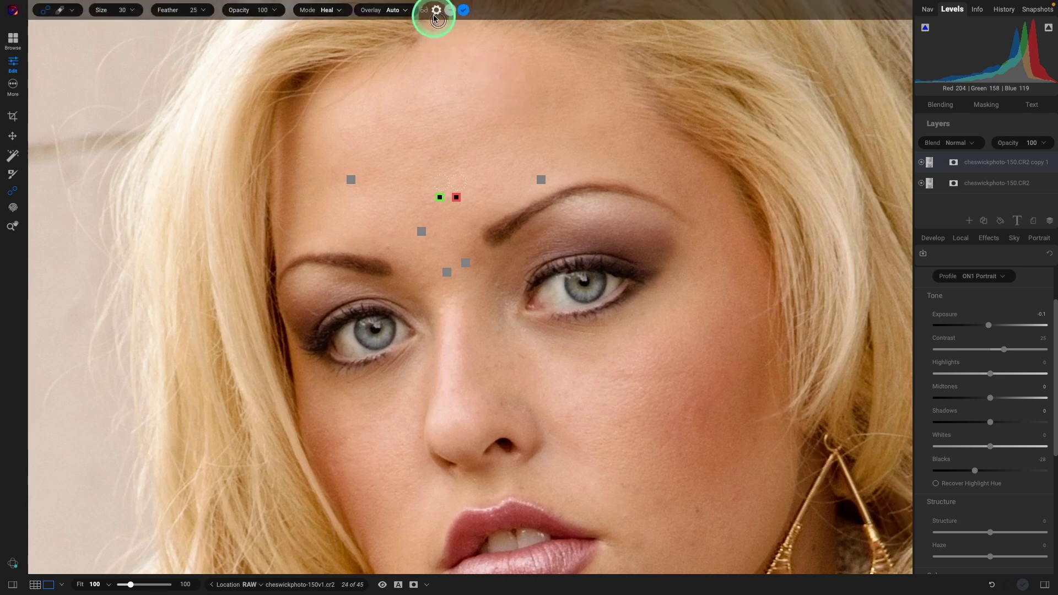
left_click(465, 11)
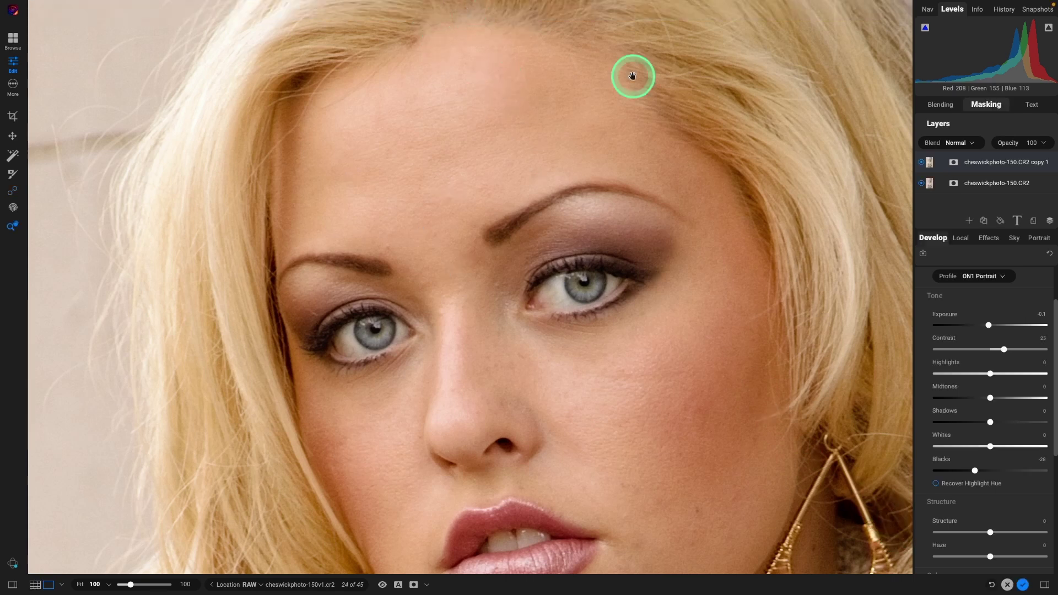
Step: Finish the edit and reopen cheswickphoto-150v1.cr2 for editing from the thumbnail grid
left_click(1023, 585)
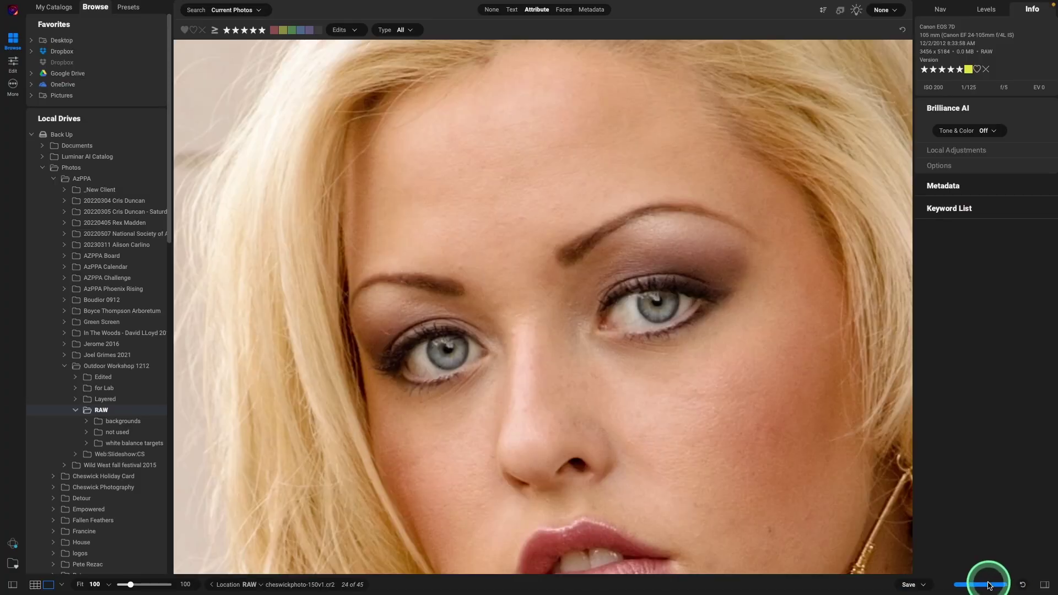
left_click(36, 586)
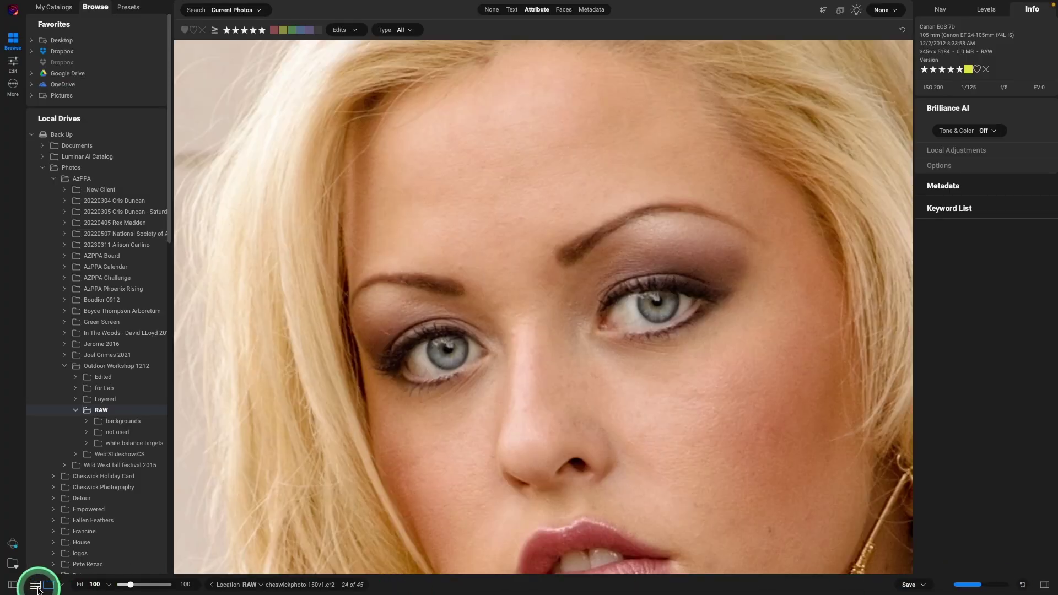
left_click(438, 396)
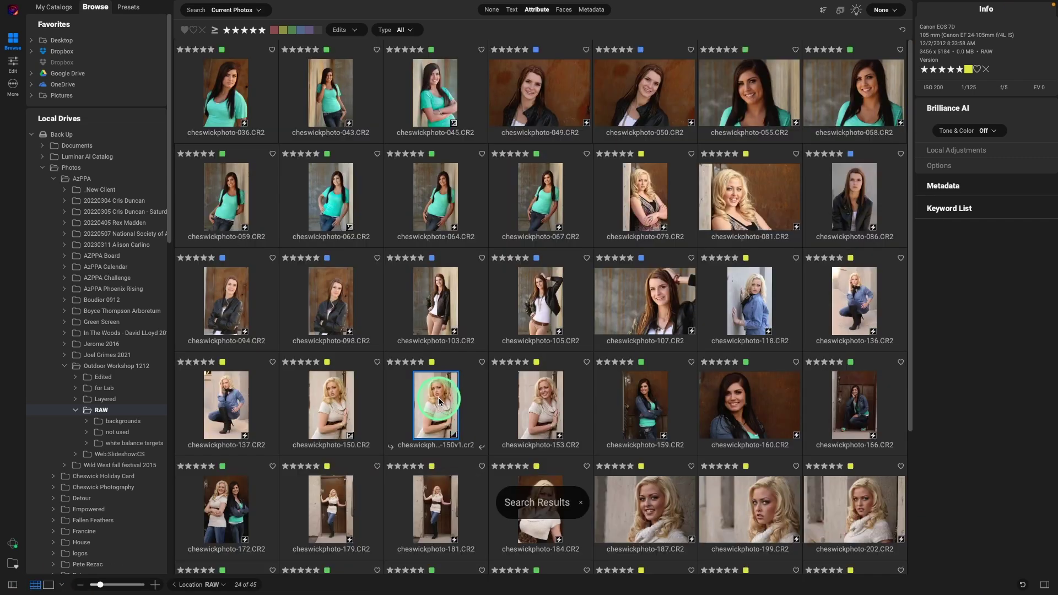
double_click(438, 398)
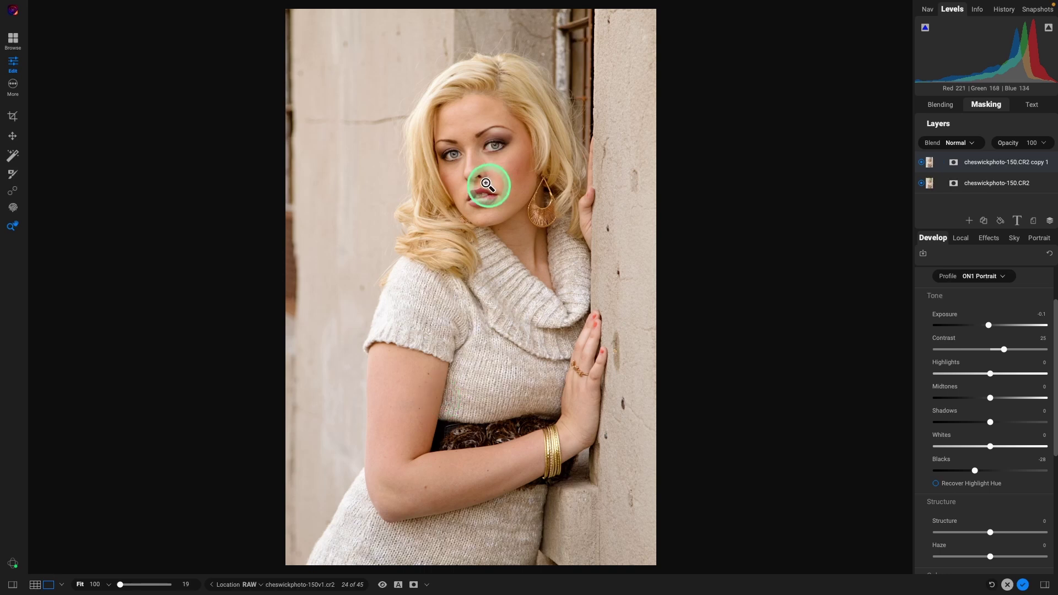
Step: Heal the blemishes on the lower cheek, below the corner of the mouth and along the chin with the Healing Brush at 100% view
left_click(486, 184, "alt")
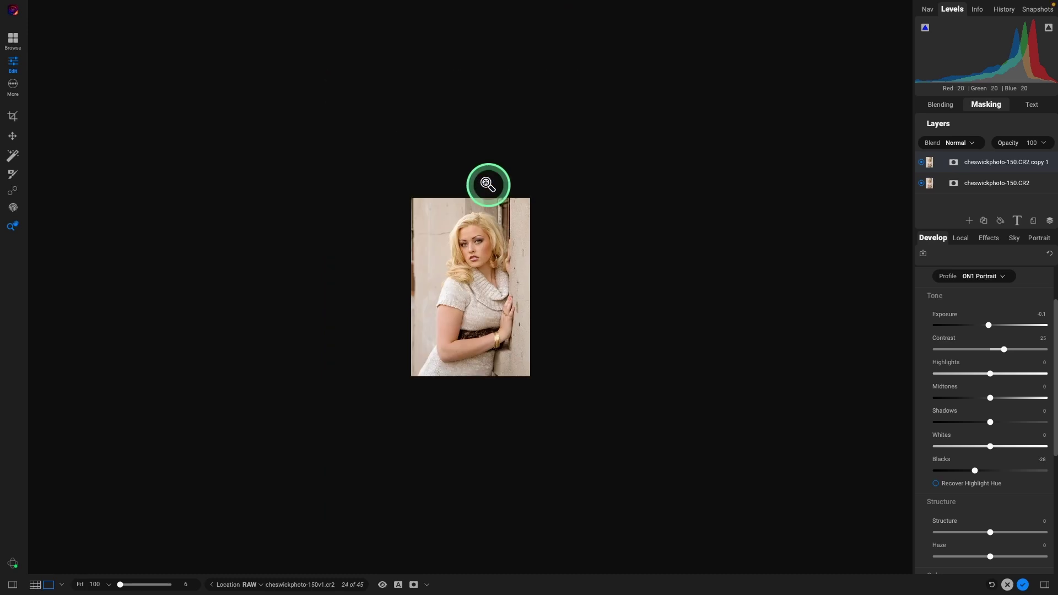
left_click(488, 185)
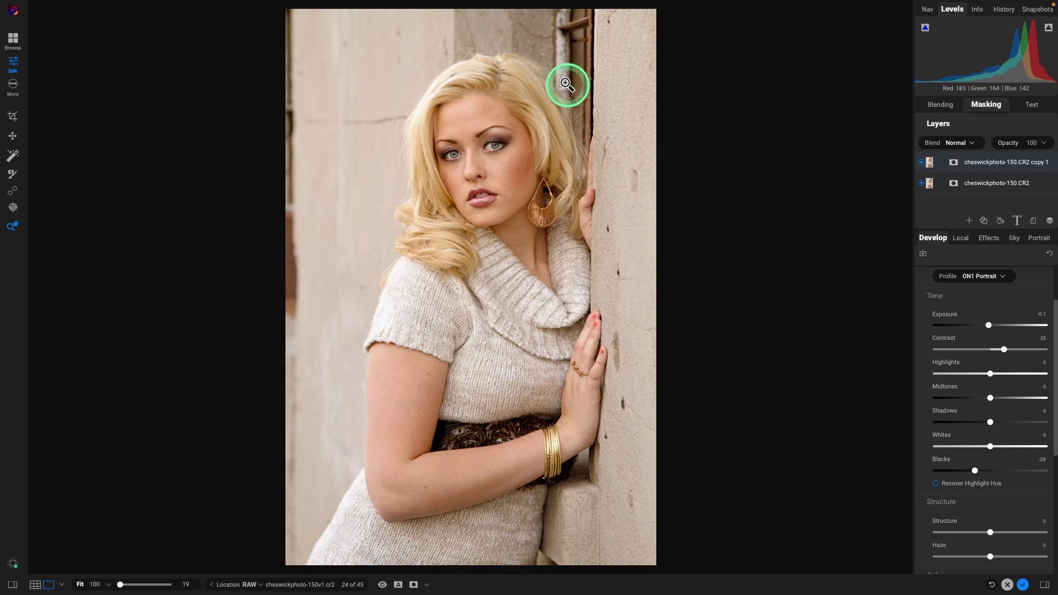
key("ctrl+1")
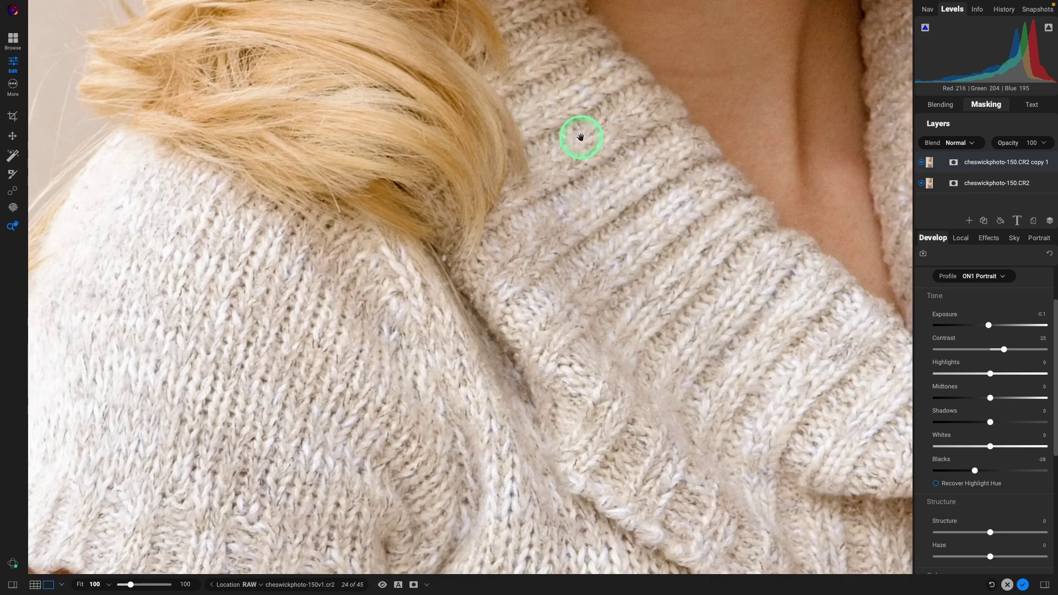
left_click(302, 7)
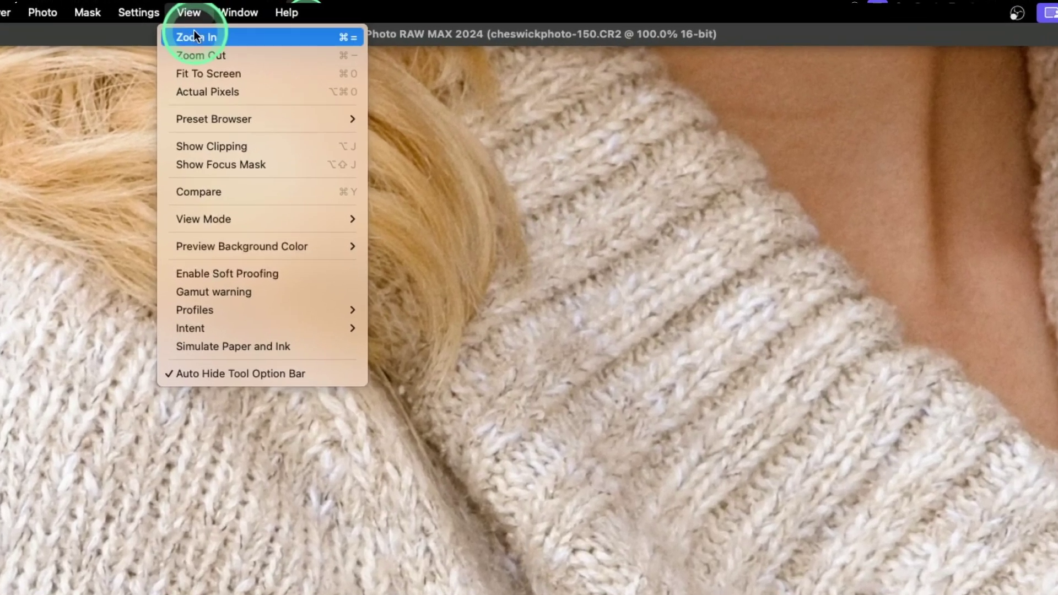
left_click(201, 93)
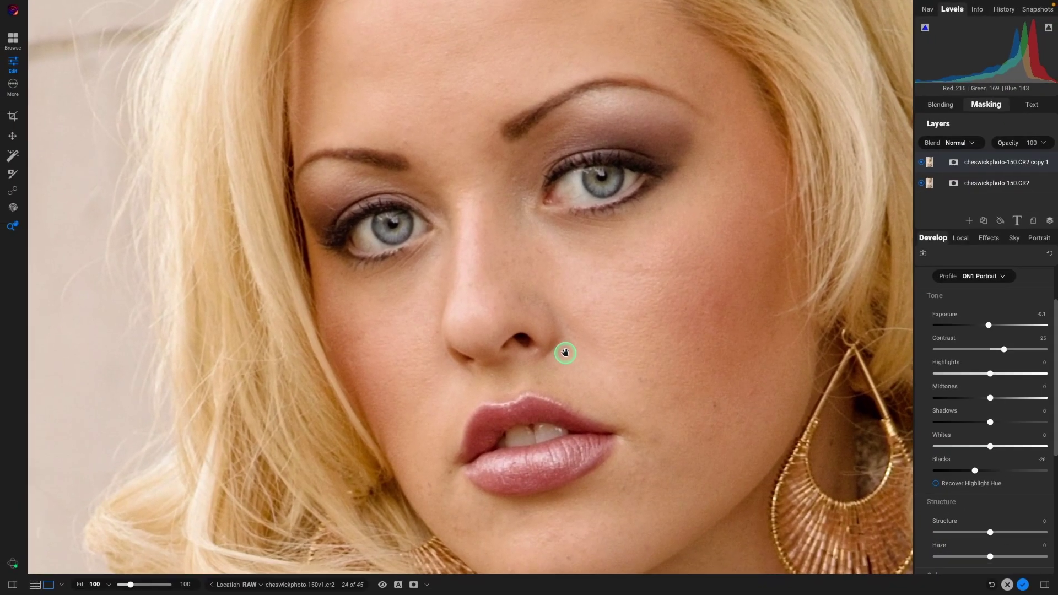
left_click_drag(576, 425, 576, 407)
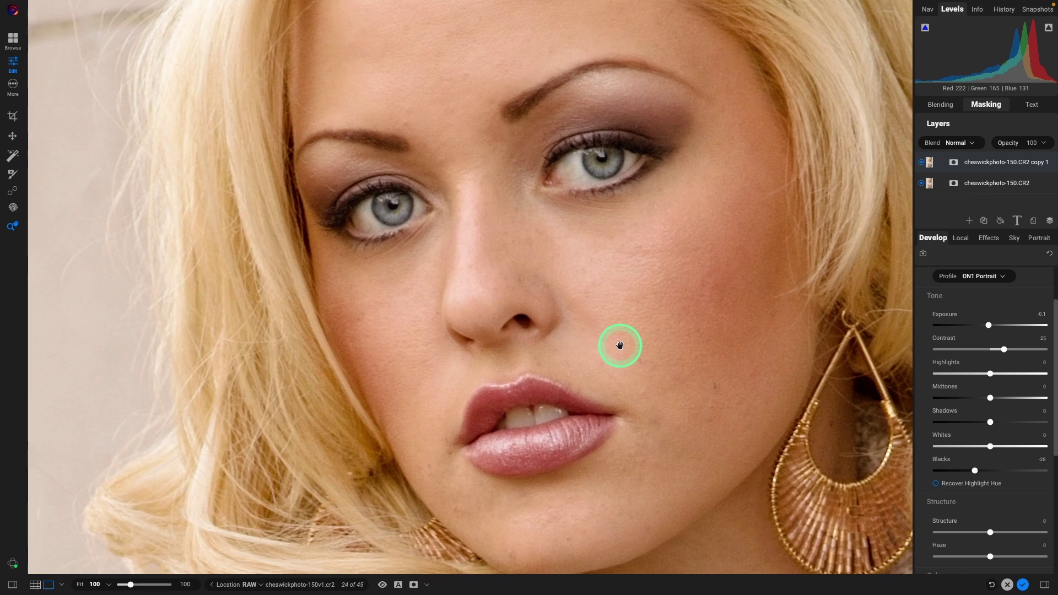
key("u")
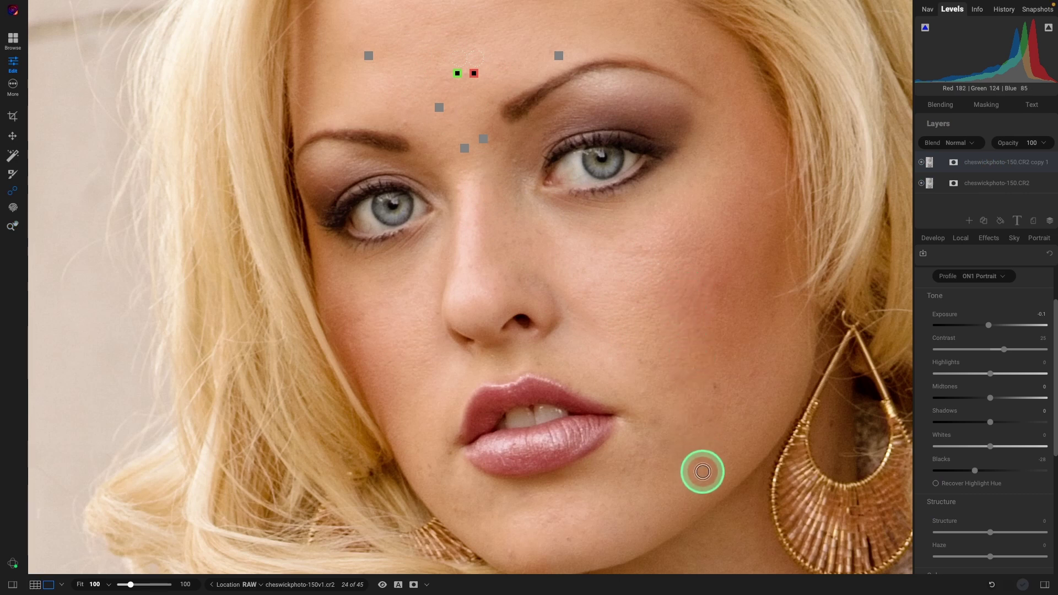
left_click(713, 386)
left_click(621, 469)
left_click(509, 551)
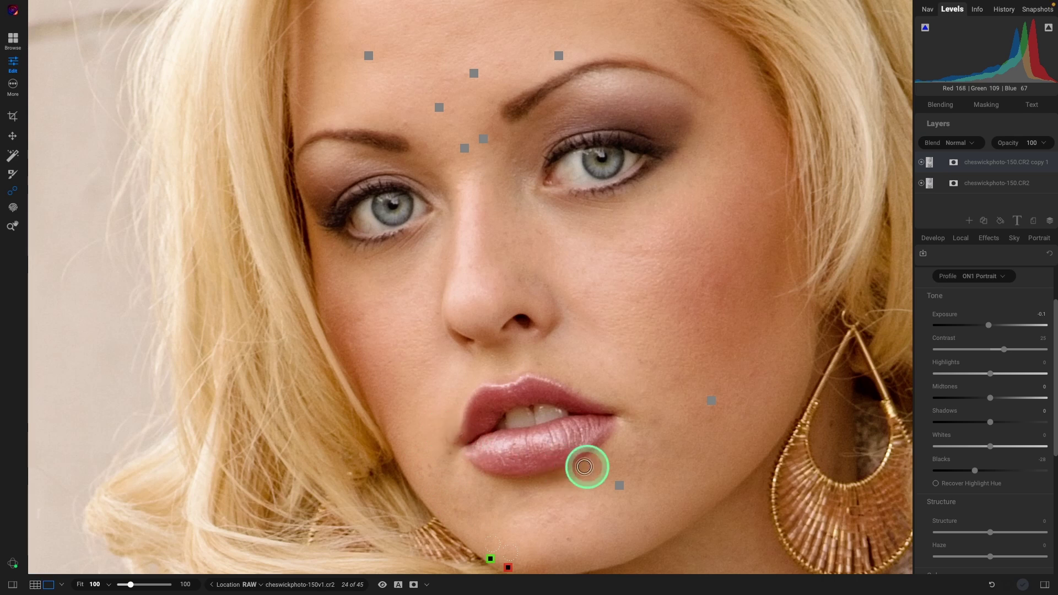
left_click(569, 542)
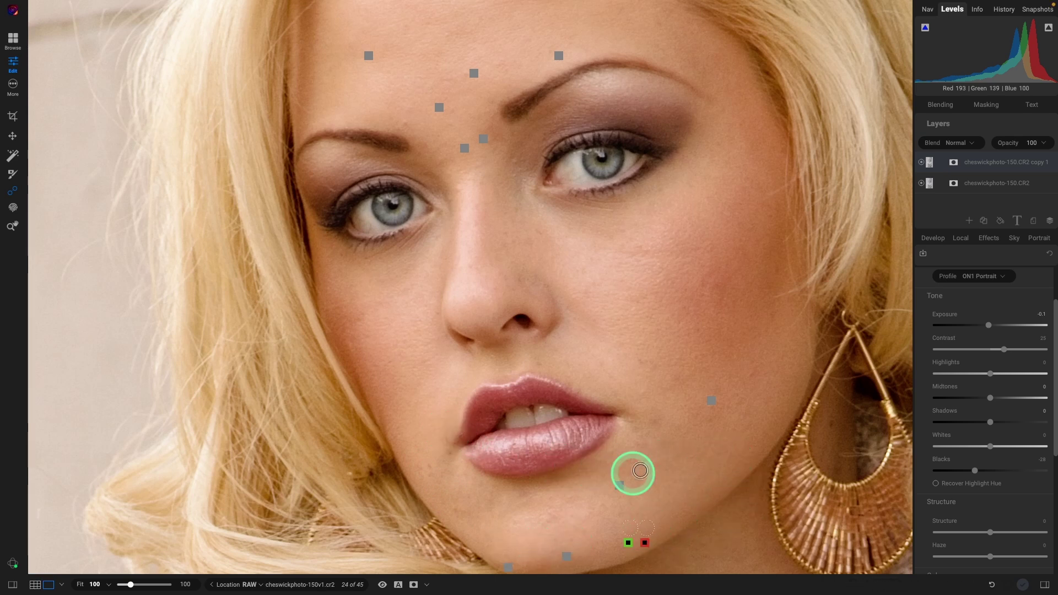
left_click(551, 518)
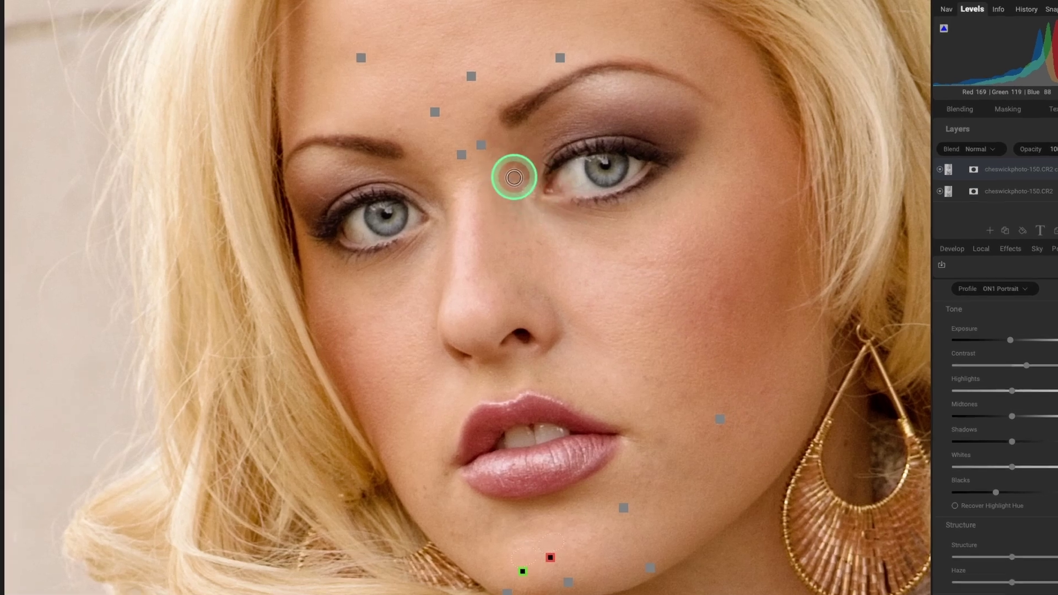
Step: Heal the spots between the nose bridge and the inner eye corner, repositioning their sources onto matching skin
left_click(516, 168)
left_click_drag(496, 173, 532, 162)
left_click_drag(533, 237, 489, 272)
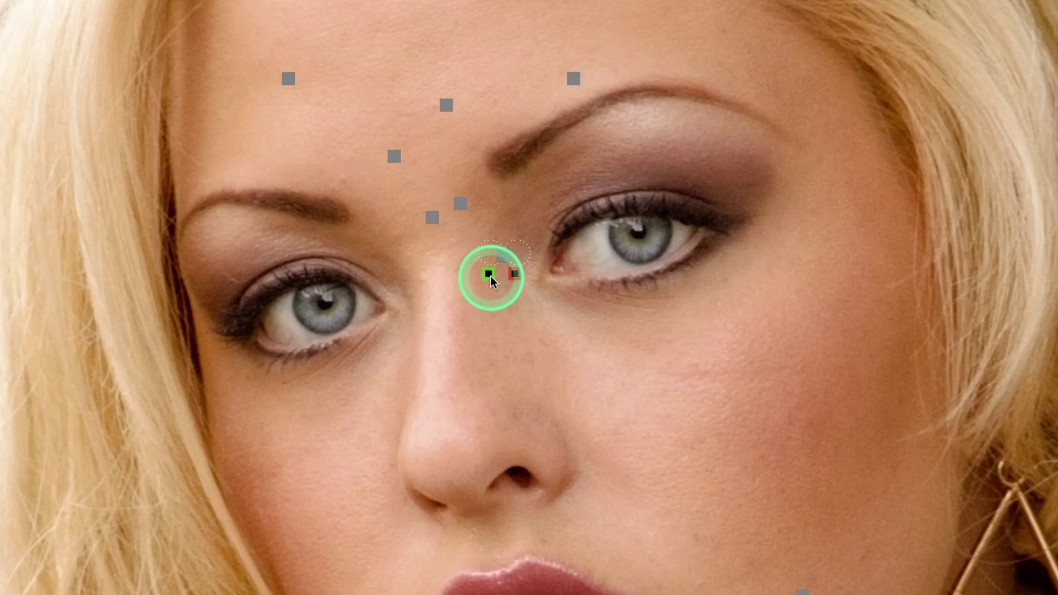
left_click_drag(521, 320, 501, 296)
Step: Heal the spots above the inner end of the eyebrow and at the outer eye corner beside the hair, and apply the healing
left_click(311, 206)
left_click_drag(309, 211, 307, 190)
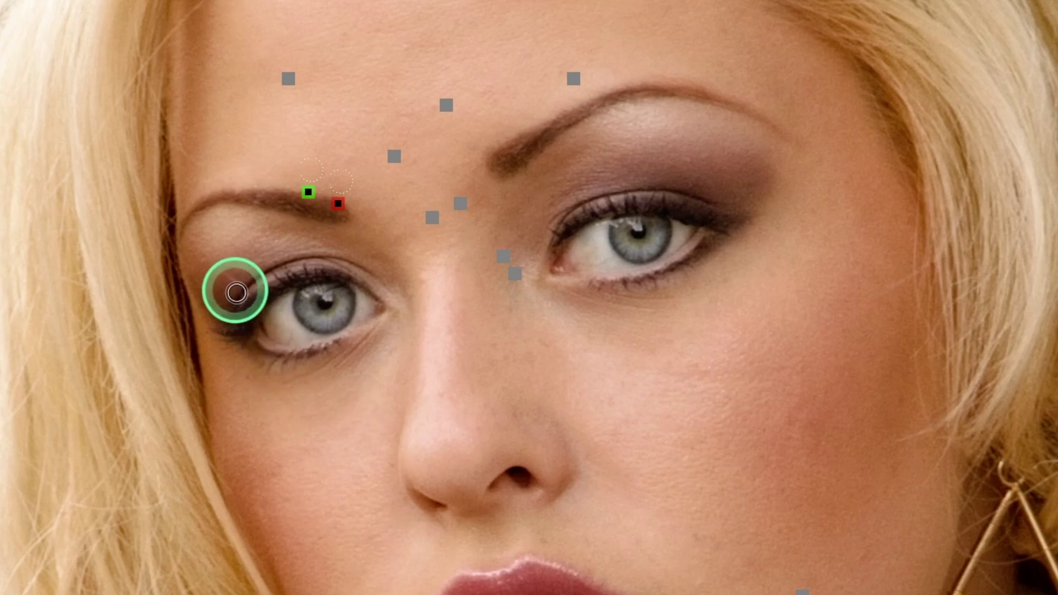
left_click(227, 275)
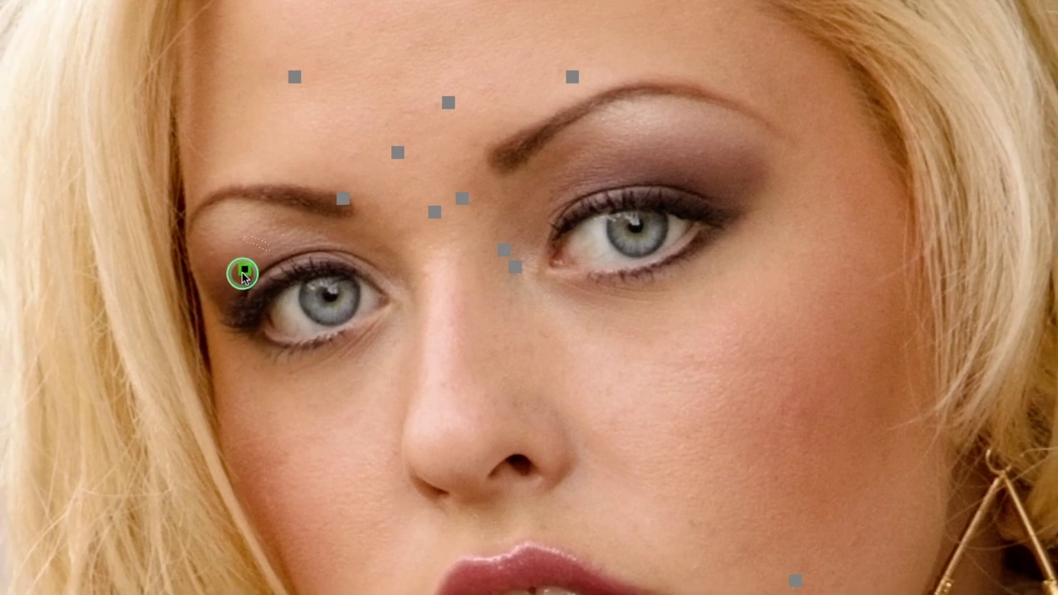
left_click(995, 462)
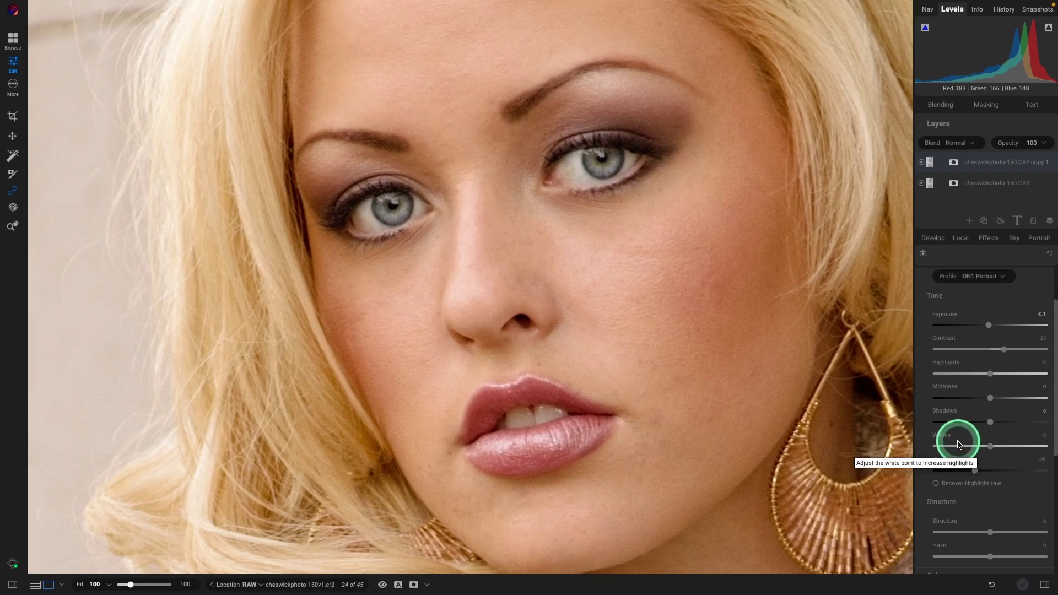
mouse_move(448, 6)
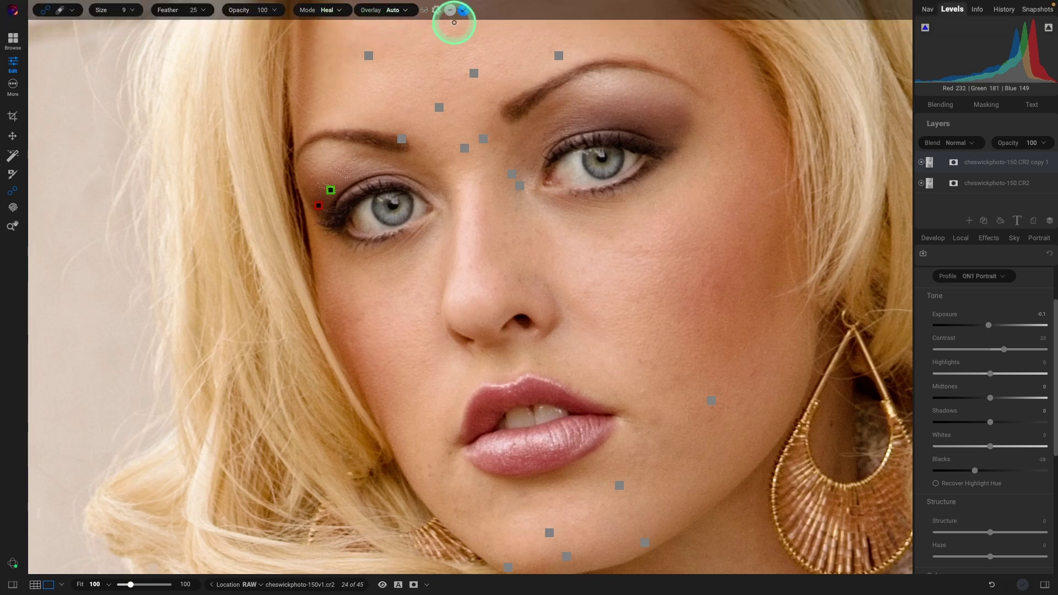
left_click(463, 12)
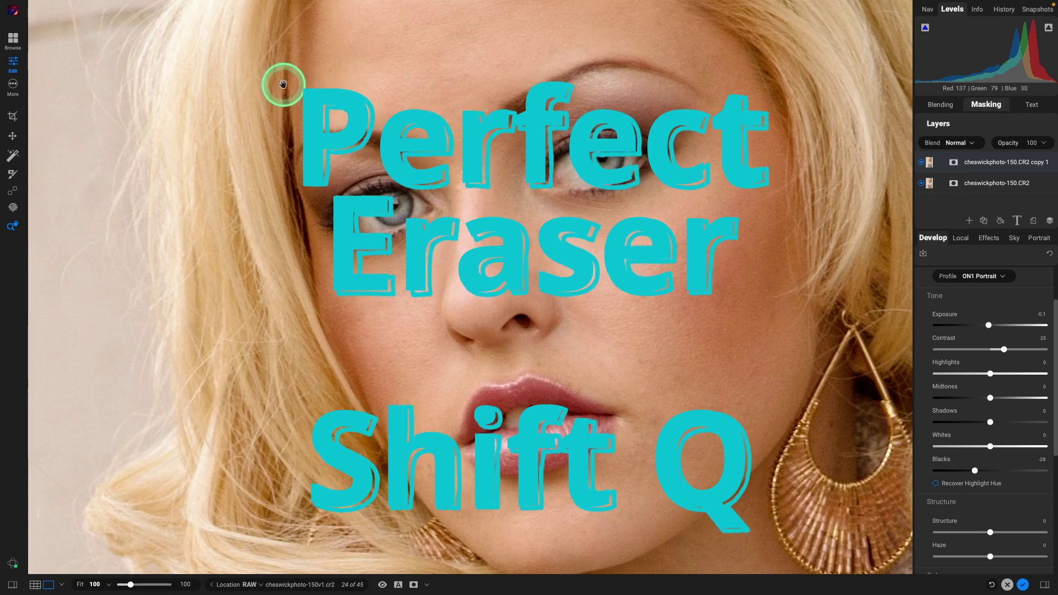
Step: Erase two upright flyaway hairs above the crown against the wall with the Perfect Eraser
key("shift+q")
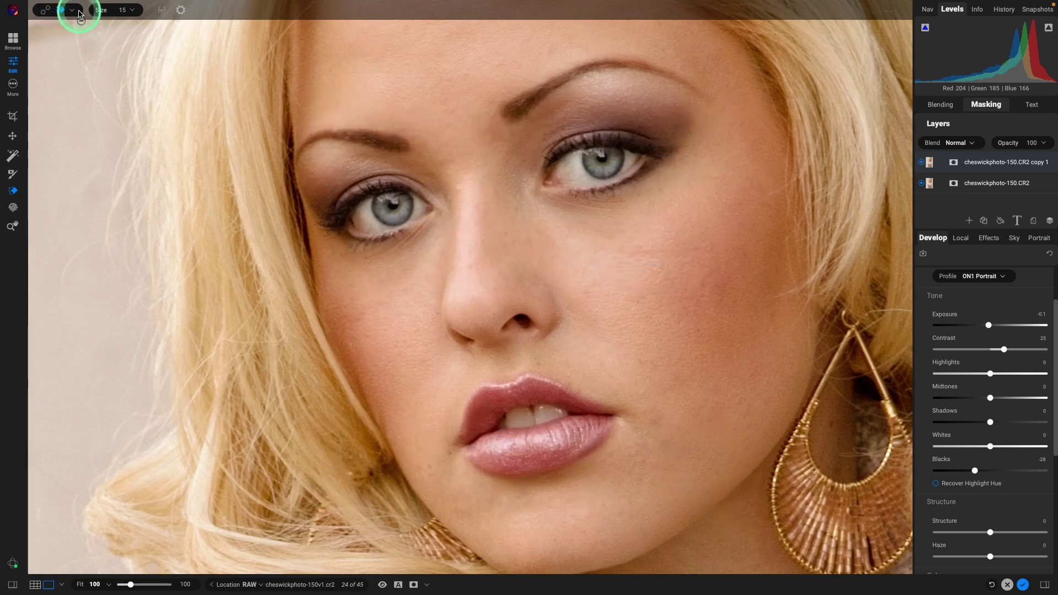
left_click(74, 10)
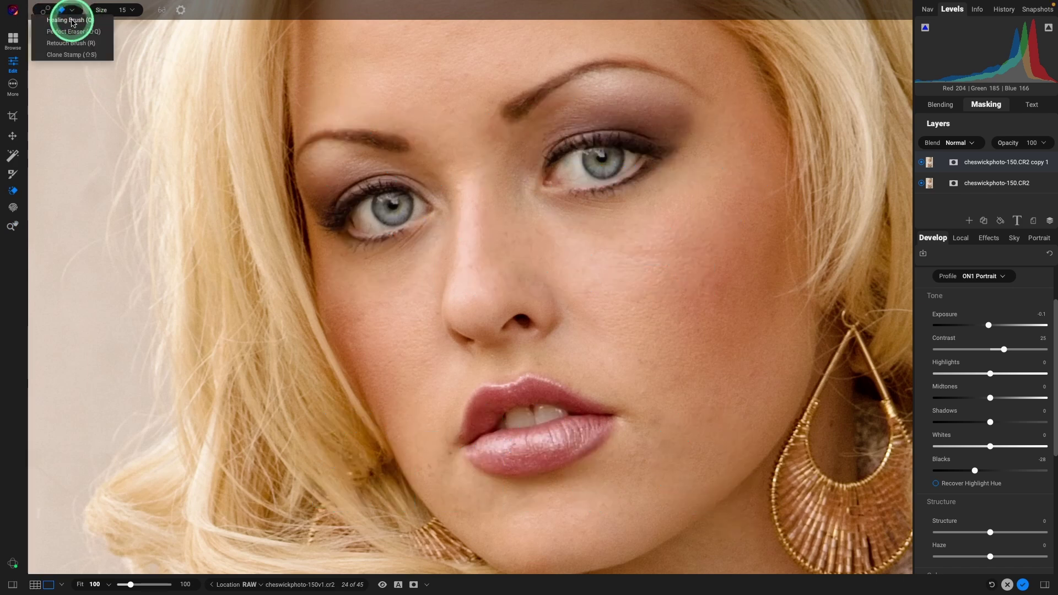
left_click(70, 32)
left_click_drag(286, 92, 568, 383)
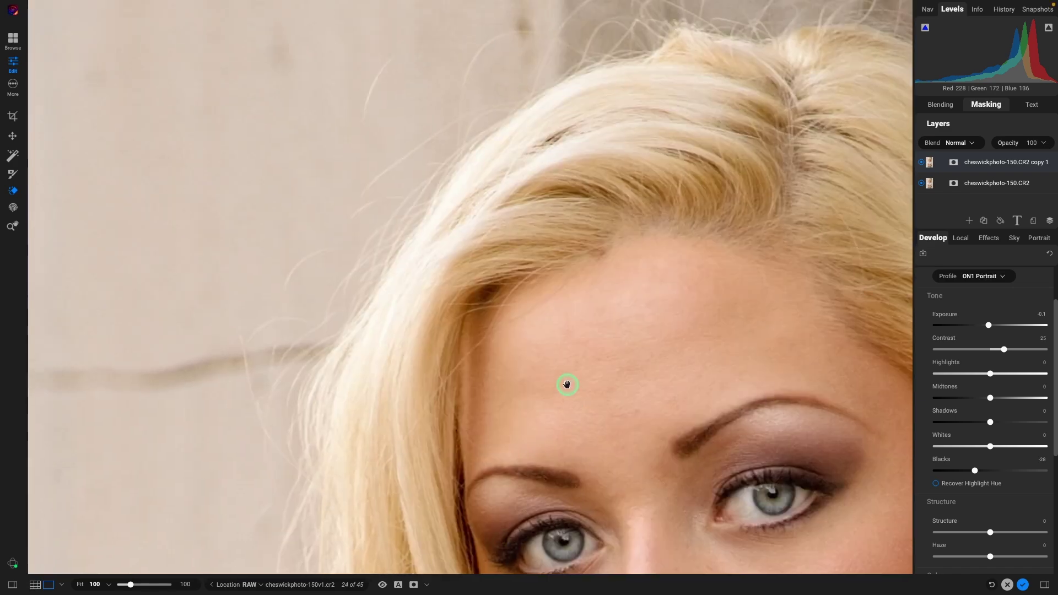
left_click_drag(538, 243, 522, 379)
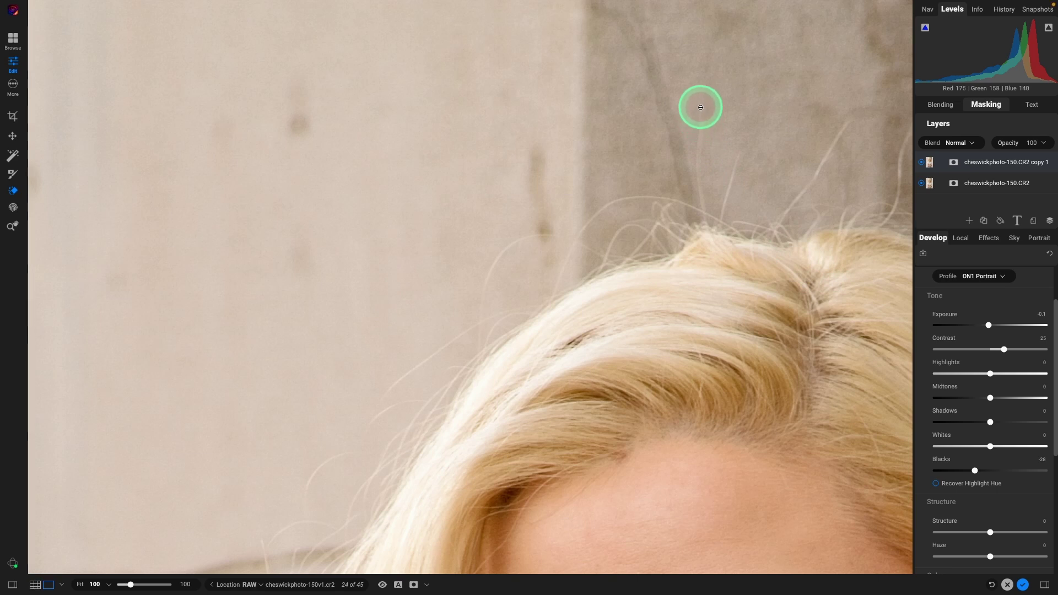
left_click_drag(702, 103, 700, 128)
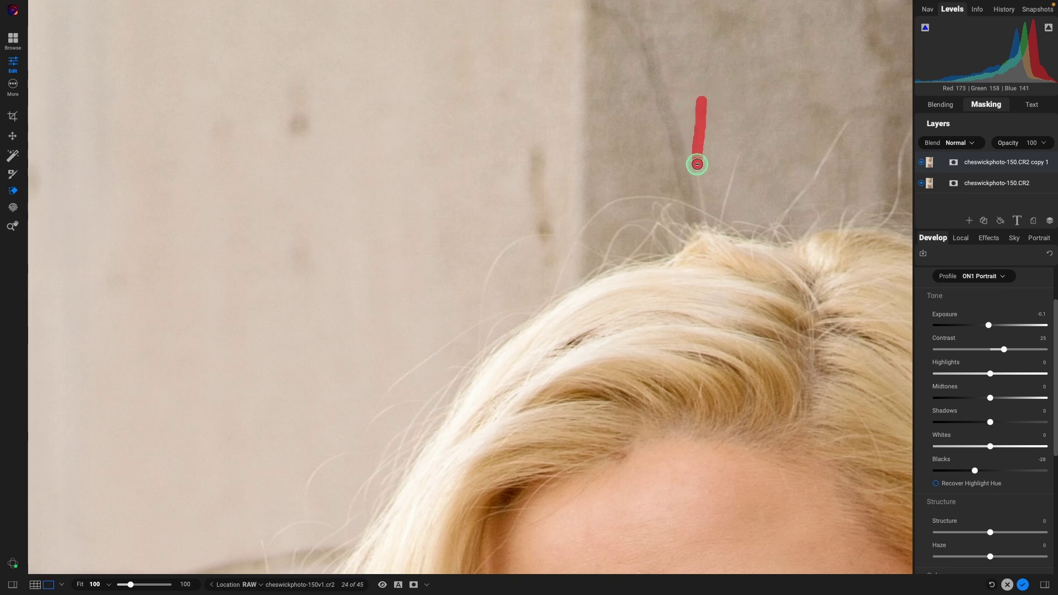
left_click_drag(737, 159, 726, 199)
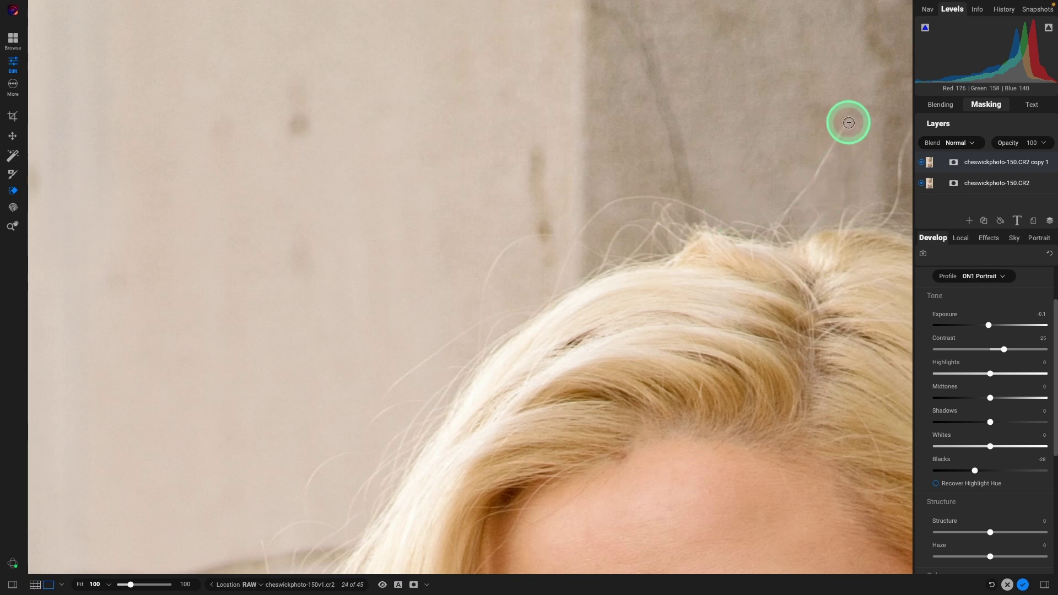
Step: Erase the remaining long flyaway hairs rising from the far side of the head with the Perfect Eraser
left_click_drag(846, 124, 795, 200)
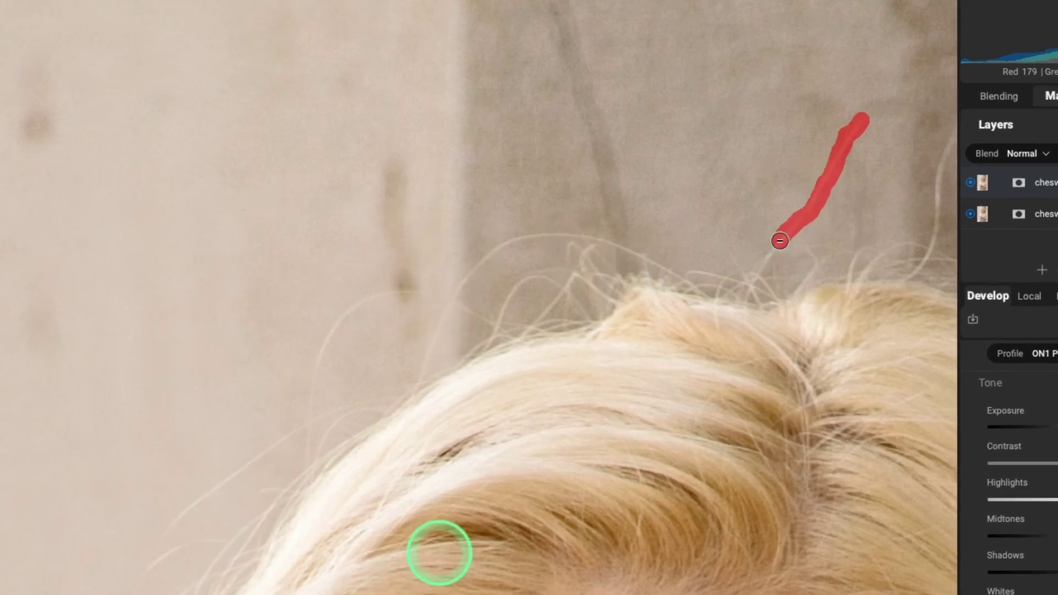
mouse_move(737, 406)
left_mouse_down()
mouse_move(326, 443)
mouse_move(229, 437)
left_mouse_up()
left_click_drag(407, 170, 378, 296)
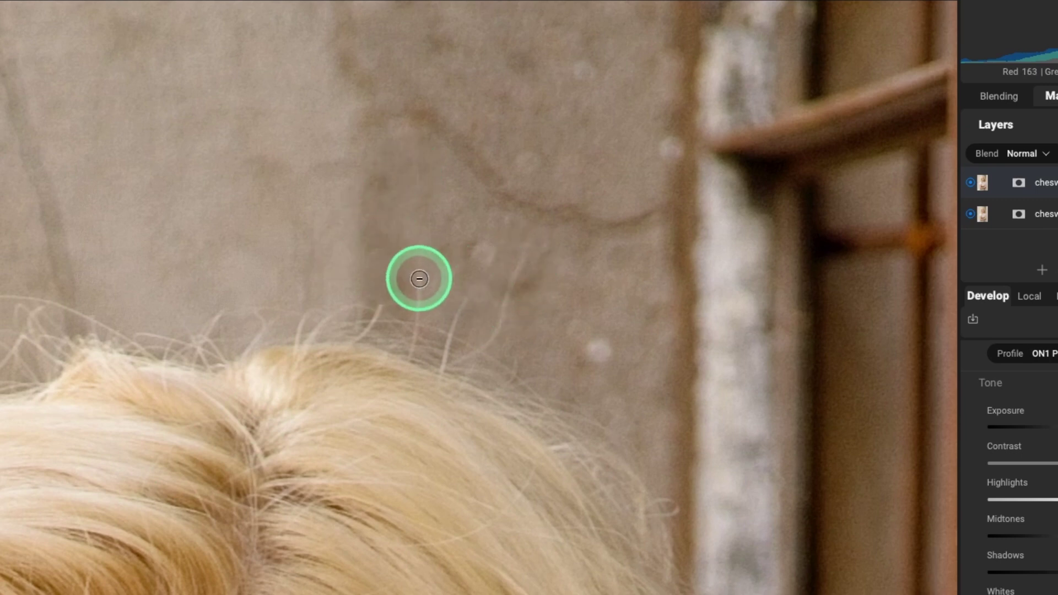
left_click_drag(420, 262, 419, 311)
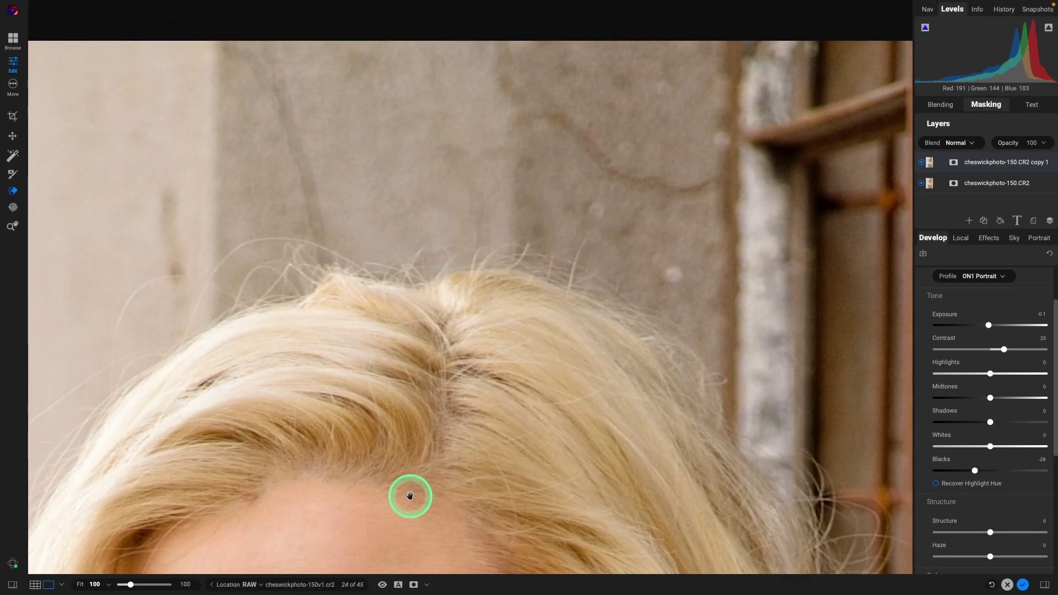
Step: Remove the dark cheek spot above the corner of the mouth with the Healing Brush, using the skin between it and the lips as source
left_click_drag(411, 503, 489, 243)
left_click_drag(439, 420, 408, 198)
left_click_drag(480, 435, 424, 319)
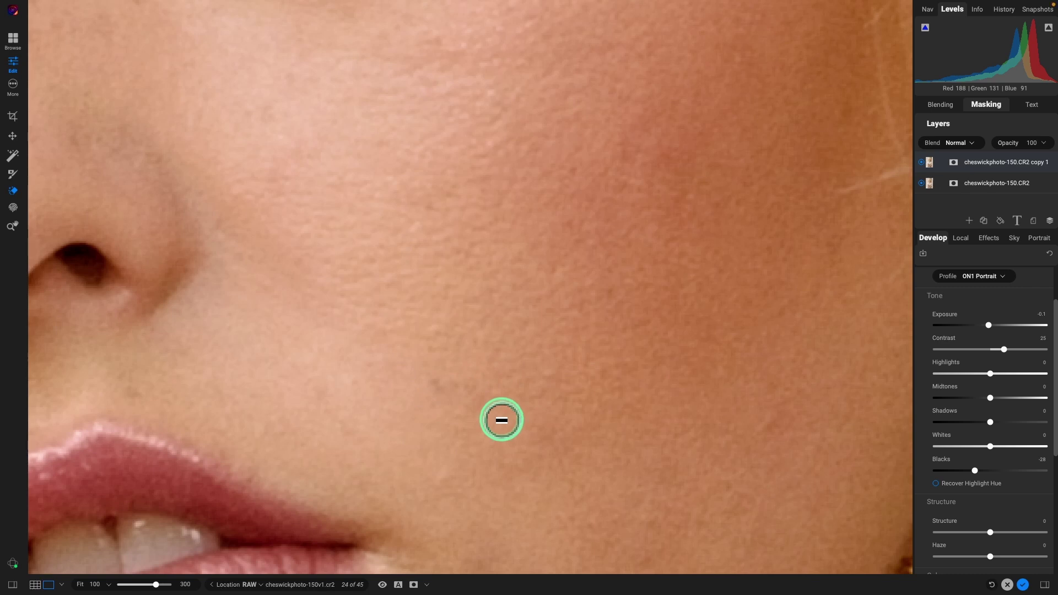
left_click(436, 386)
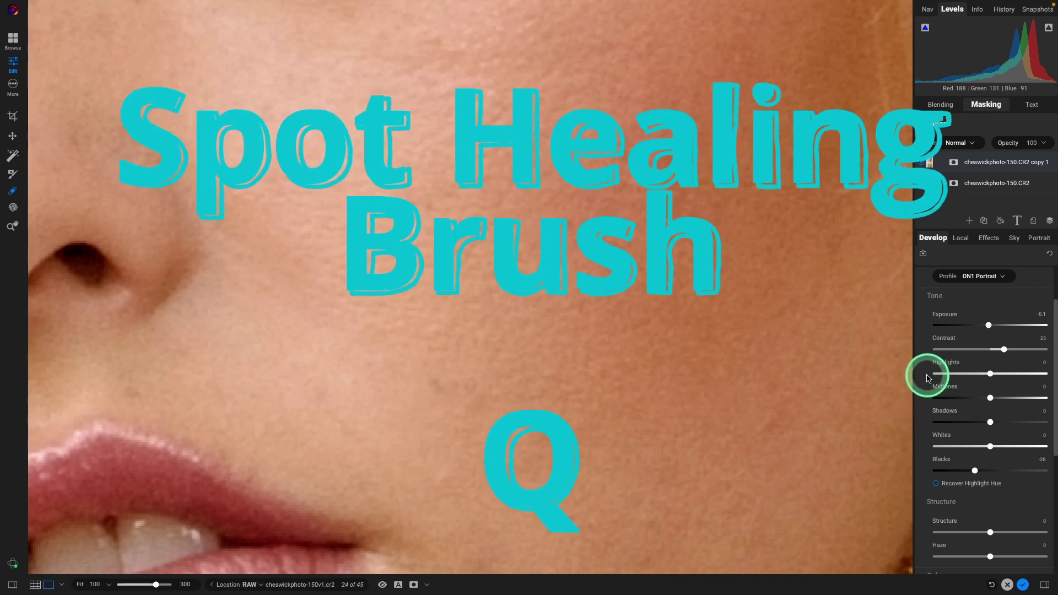
key("q")
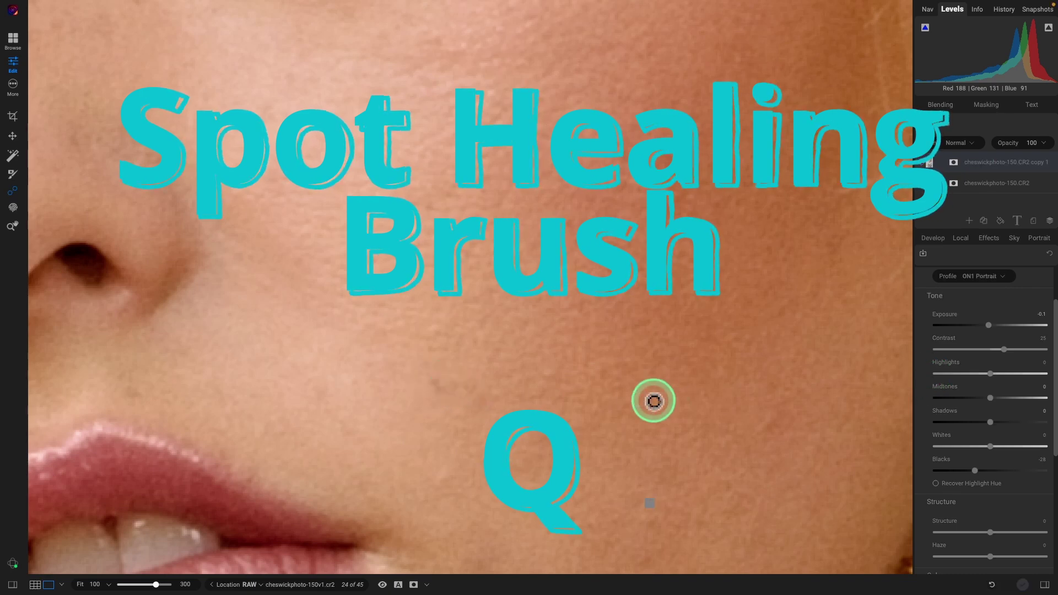
left_click(433, 386)
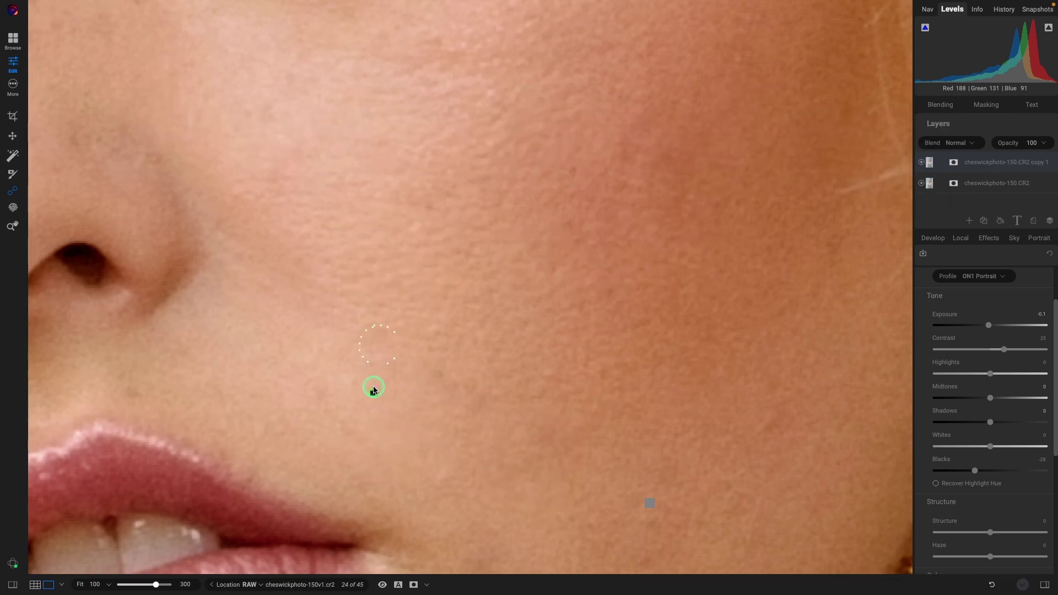
left_click(373, 456)
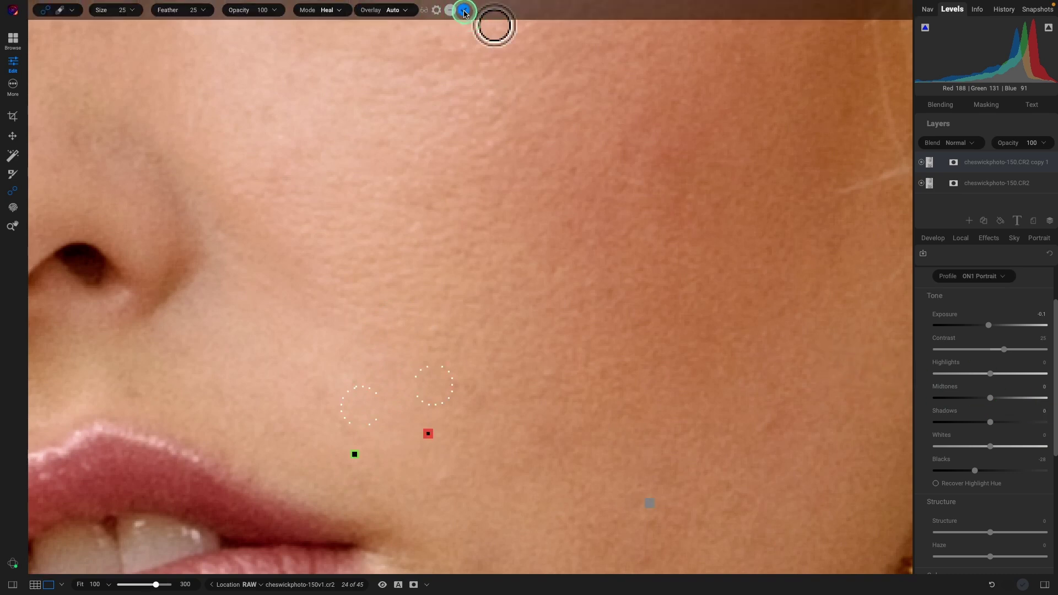
Step: Delete the heal spot on the forehead and heal the area again, using the skin just above the eyebrow as source
key("z")
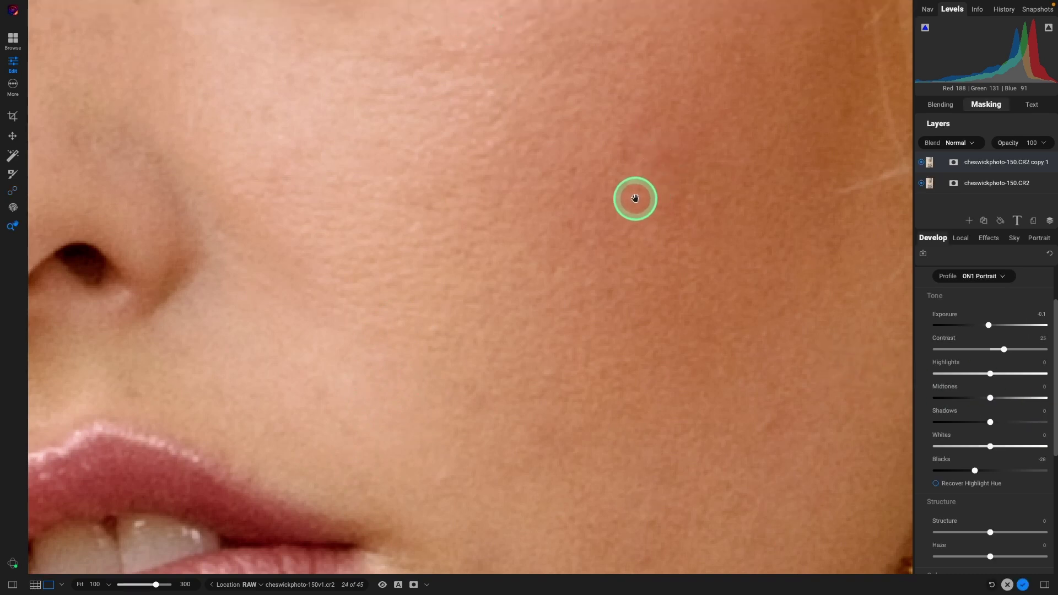
left_click(635, 199)
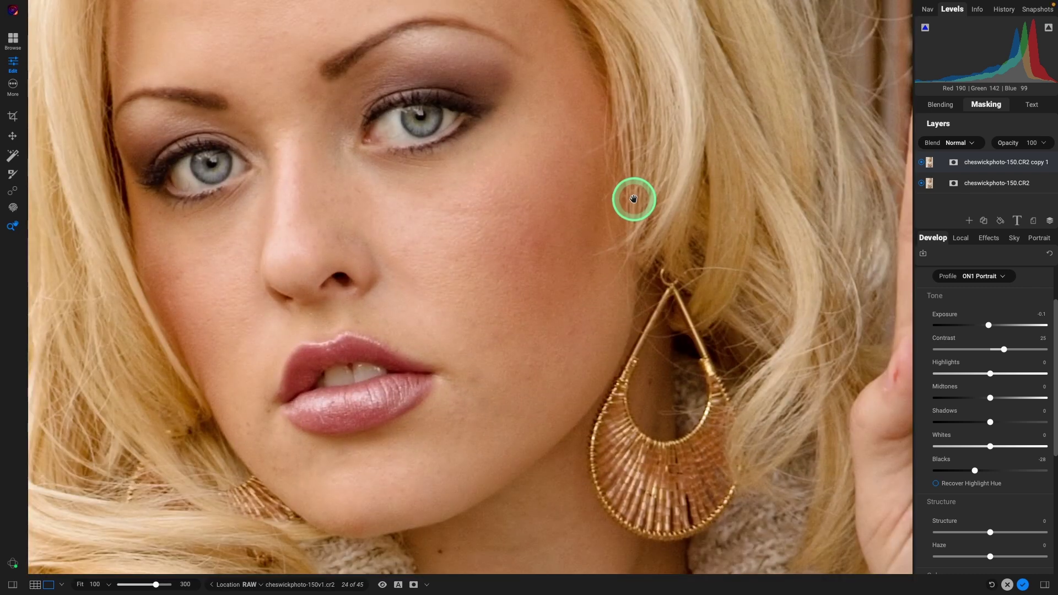
left_click(599, 185)
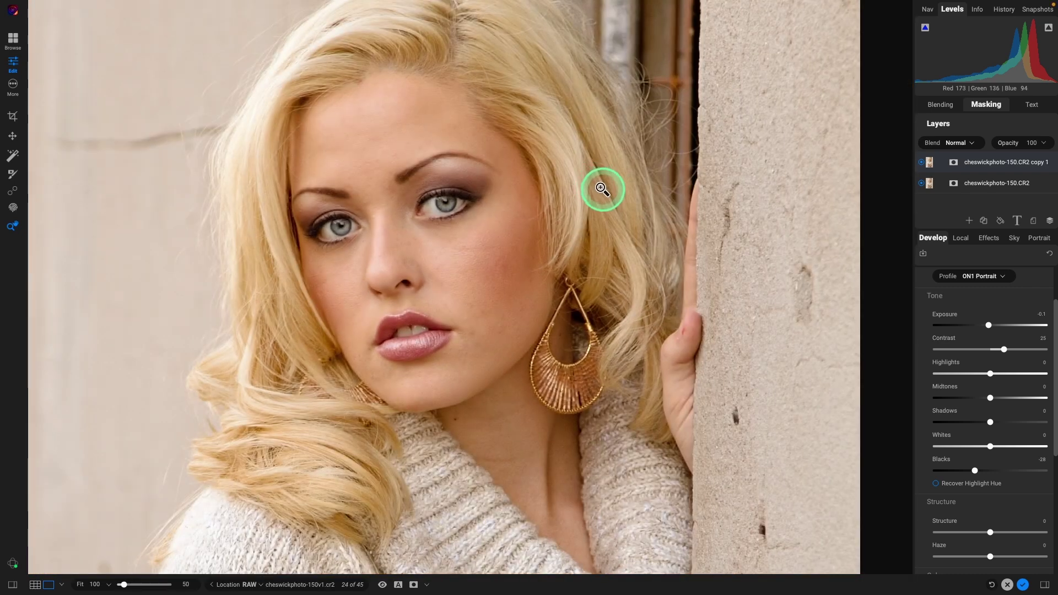
key("p")
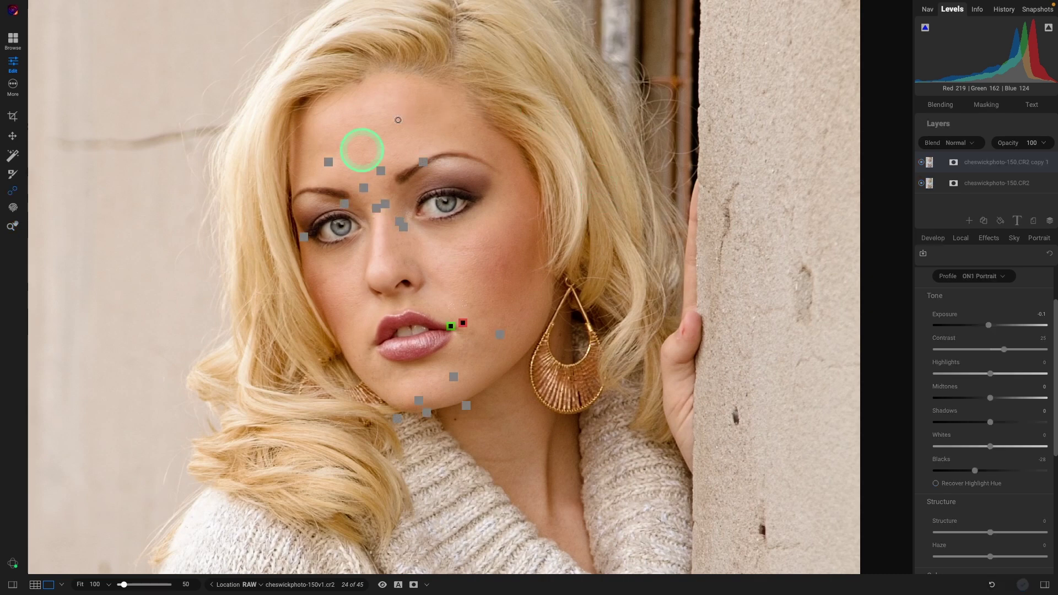
left_click(329, 164)
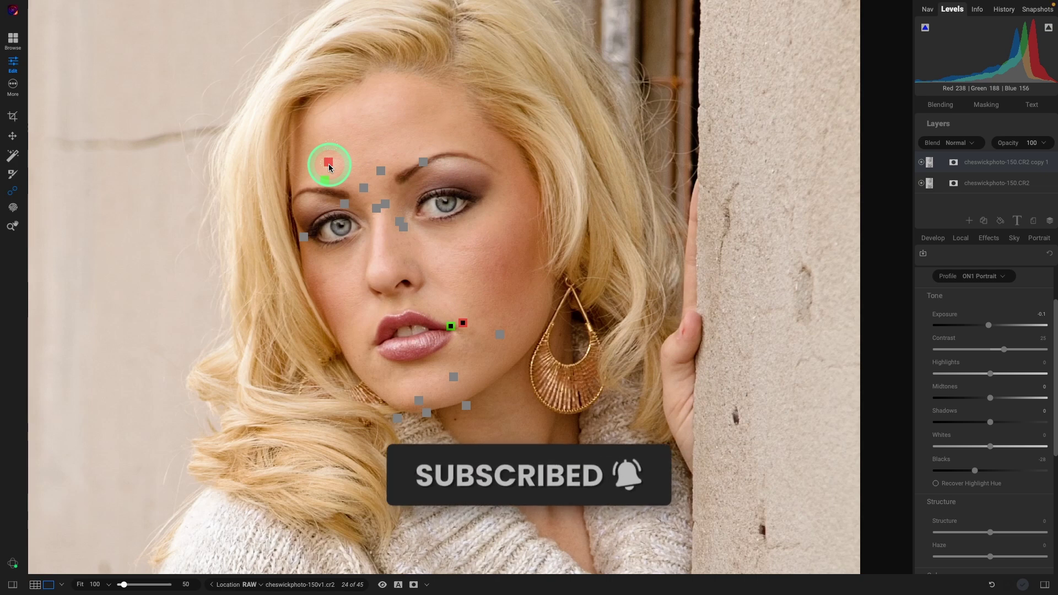
left_click(329, 164)
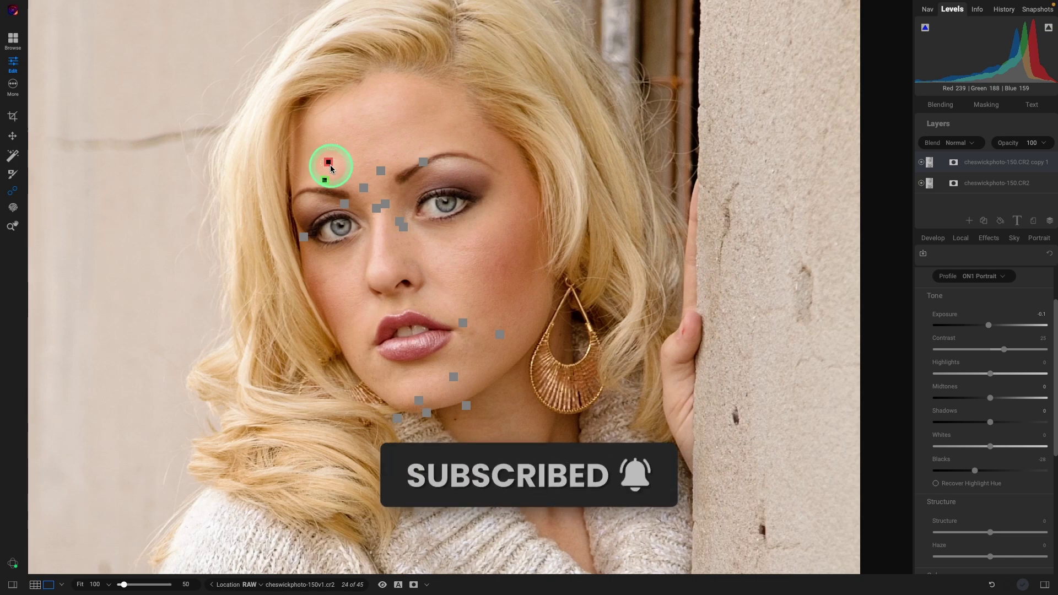
key("ctrl+z")
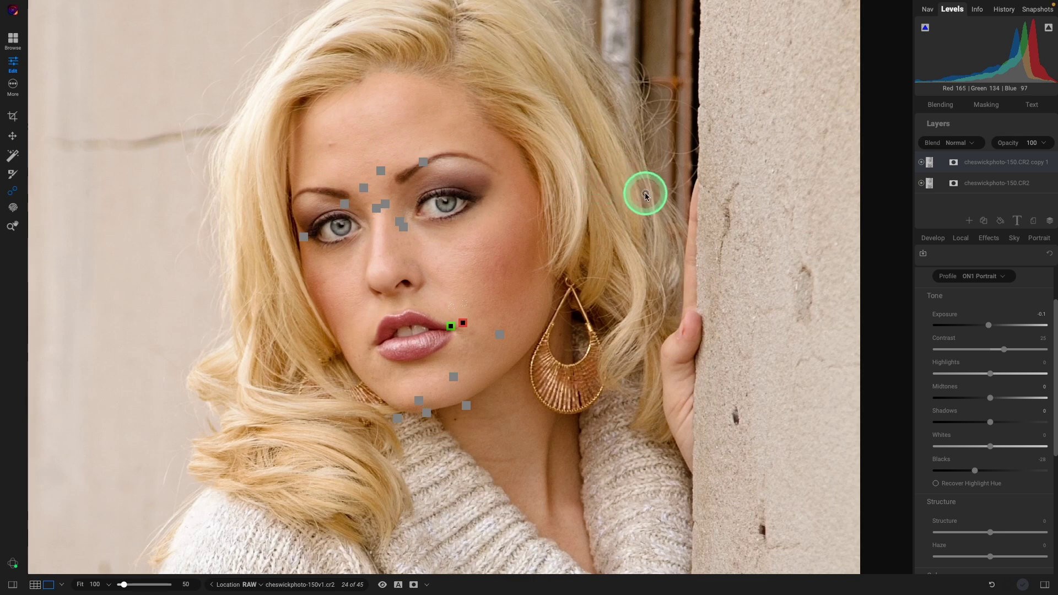
left_click(329, 145)
left_click_drag(331, 145, 322, 172)
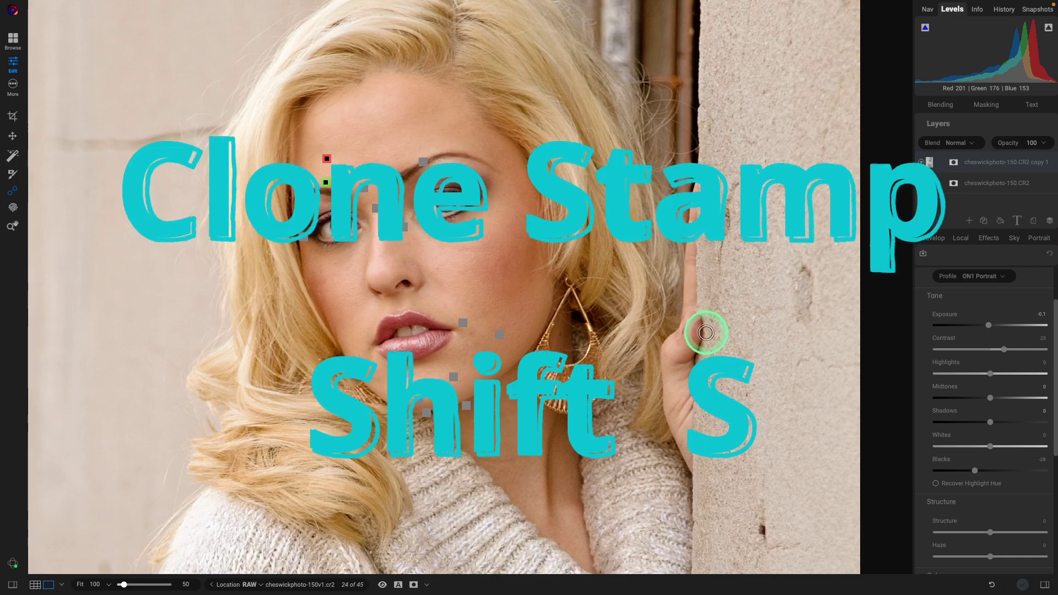
Step: Switch to the Clone Stamp, set its opacity to 100 and lower its feather
key("z")
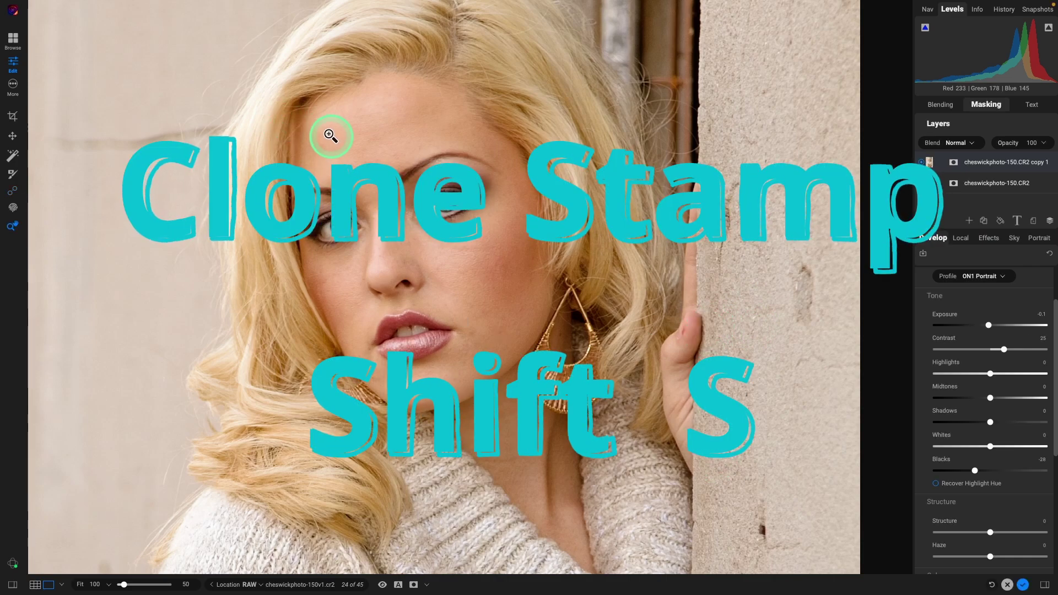
key("shift+s")
mouse_move(189, 9)
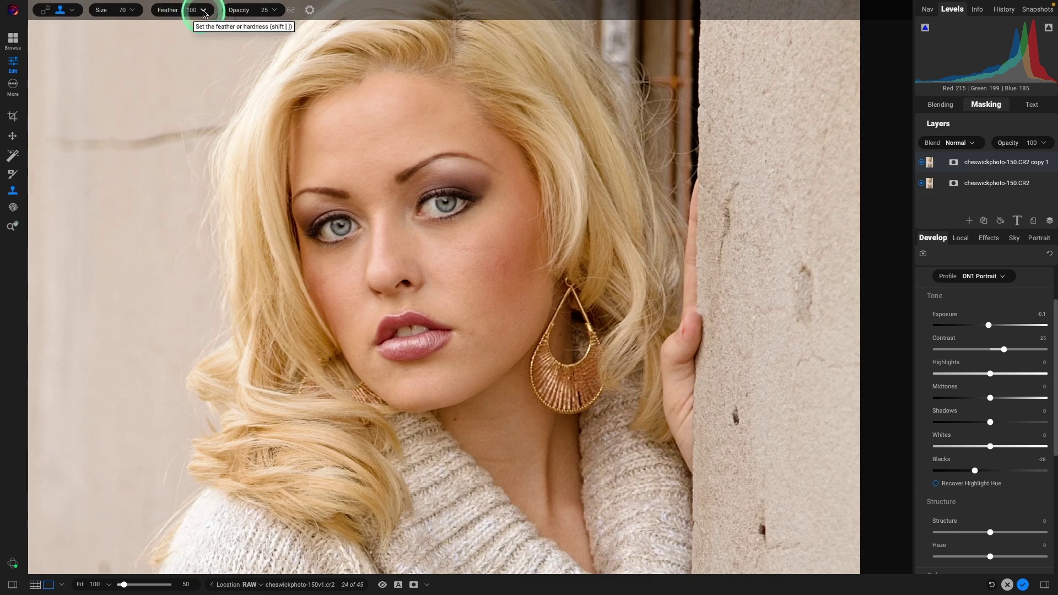
left_click(267, 10)
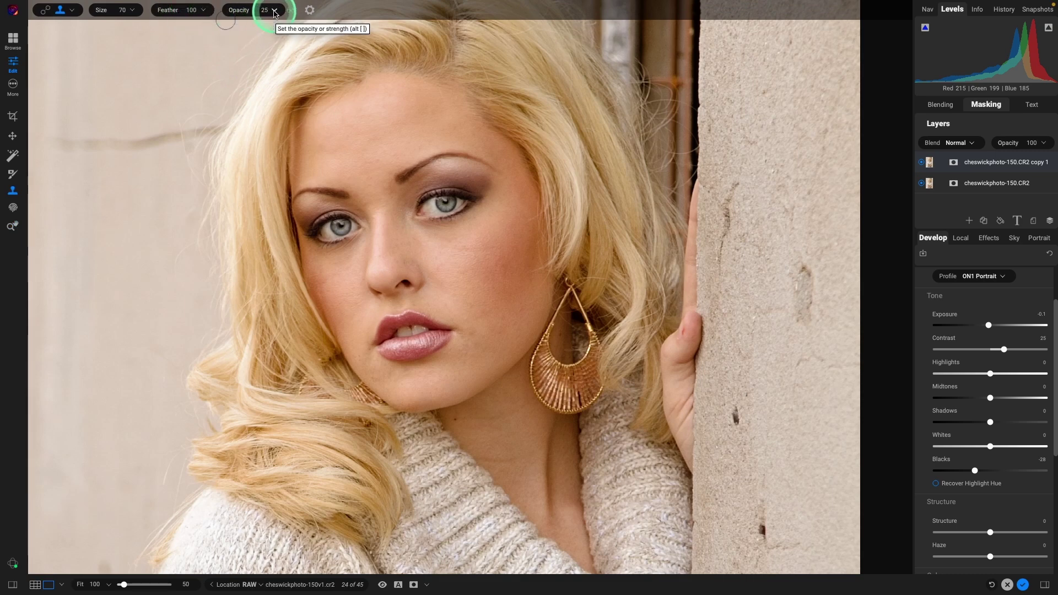
left_click_drag(256, 26, 264, 28)
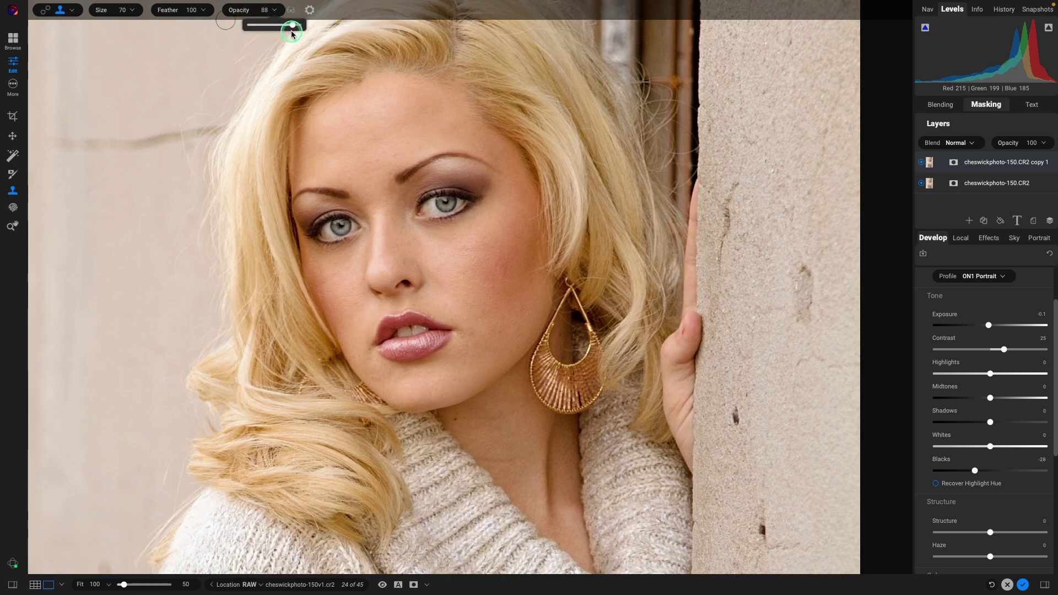
left_click(204, 18)
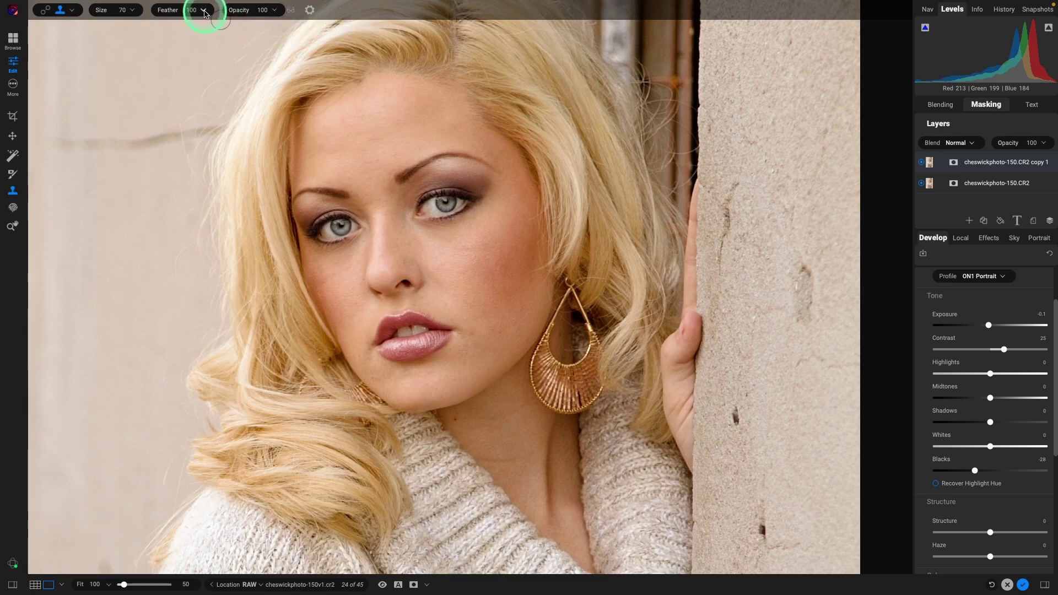
left_click_drag(228, 25, 210, 27)
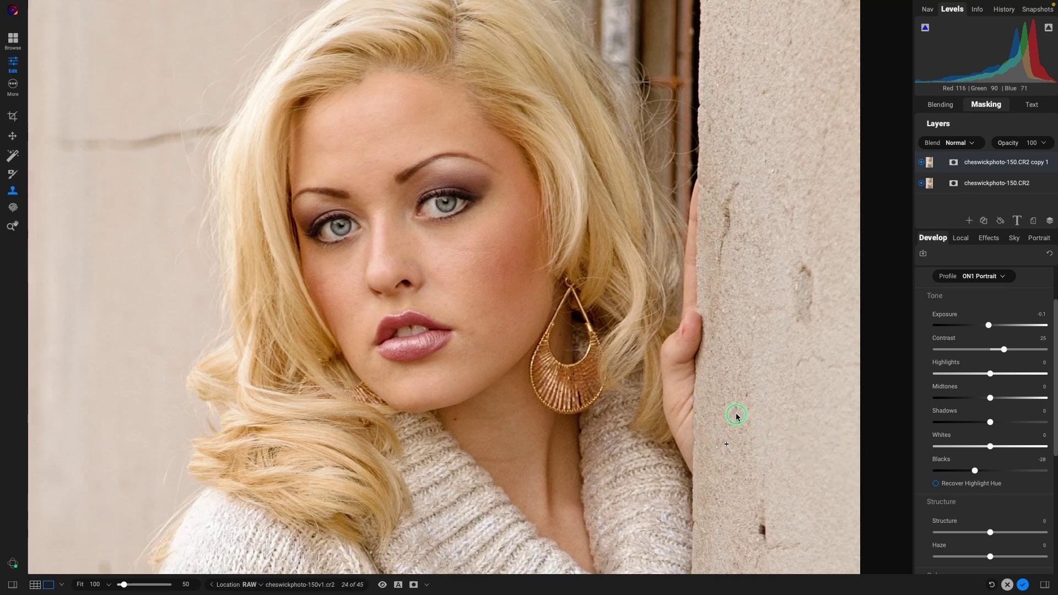
Step: Compare the face with and without the edits and display the heal spots already placed on it
mouse_move(857, 590)
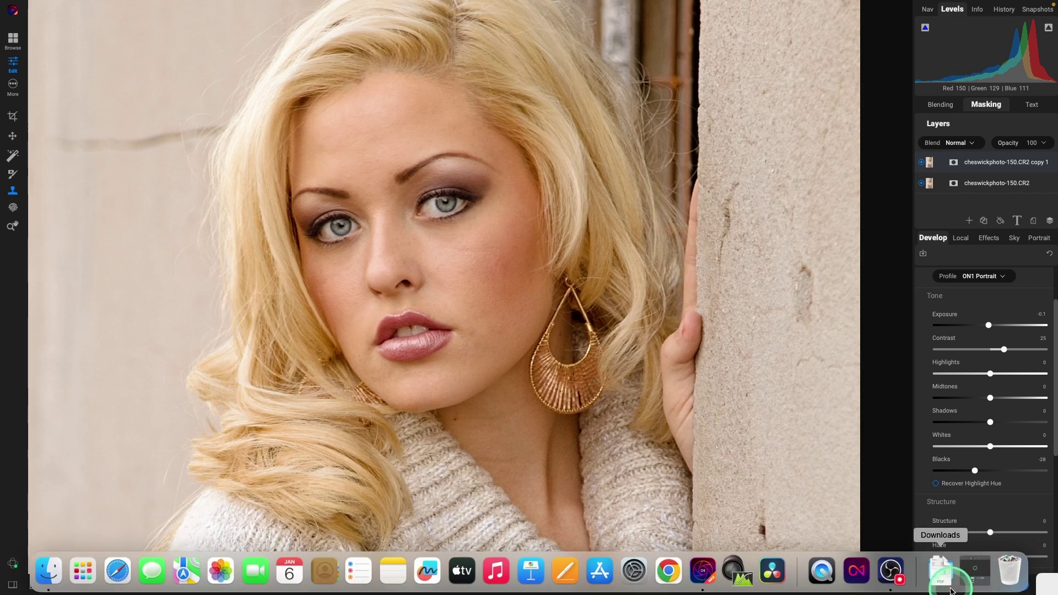
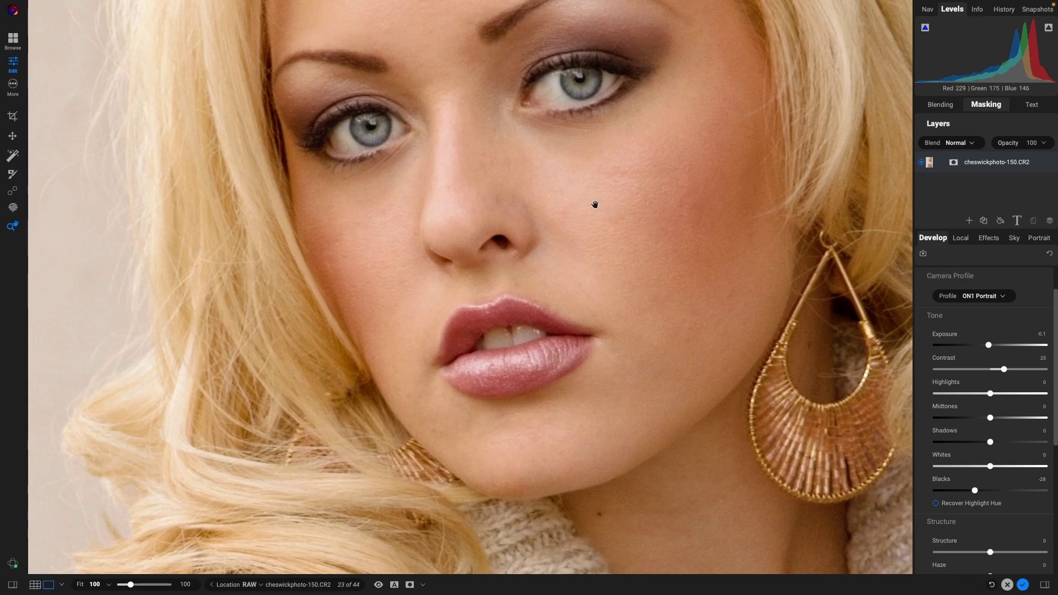
left_click_drag(598, 205, 590, 245)
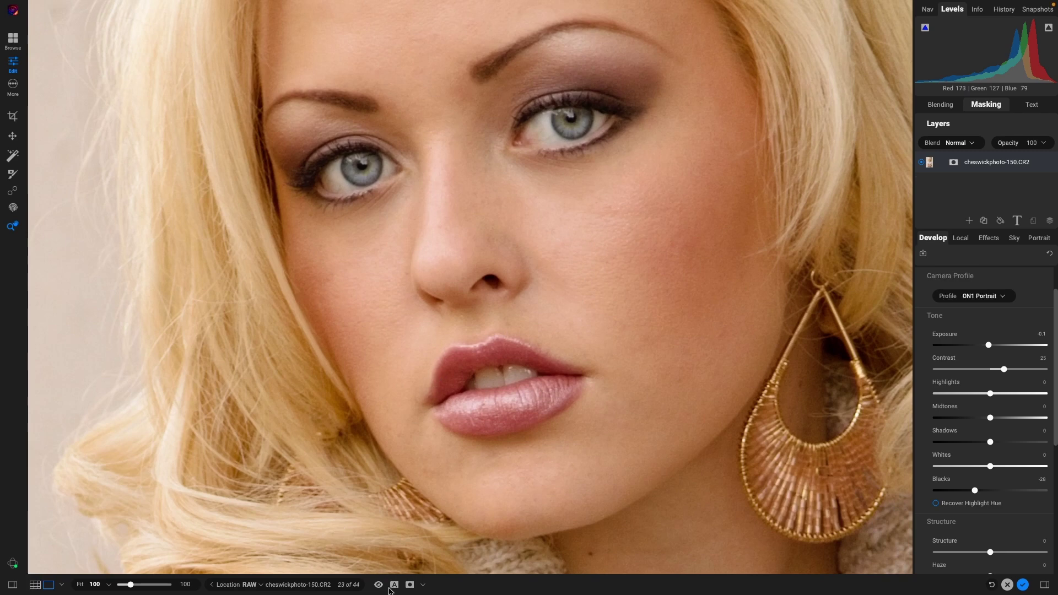
left_click(378, 585)
left_click(378, 586)
key("q")
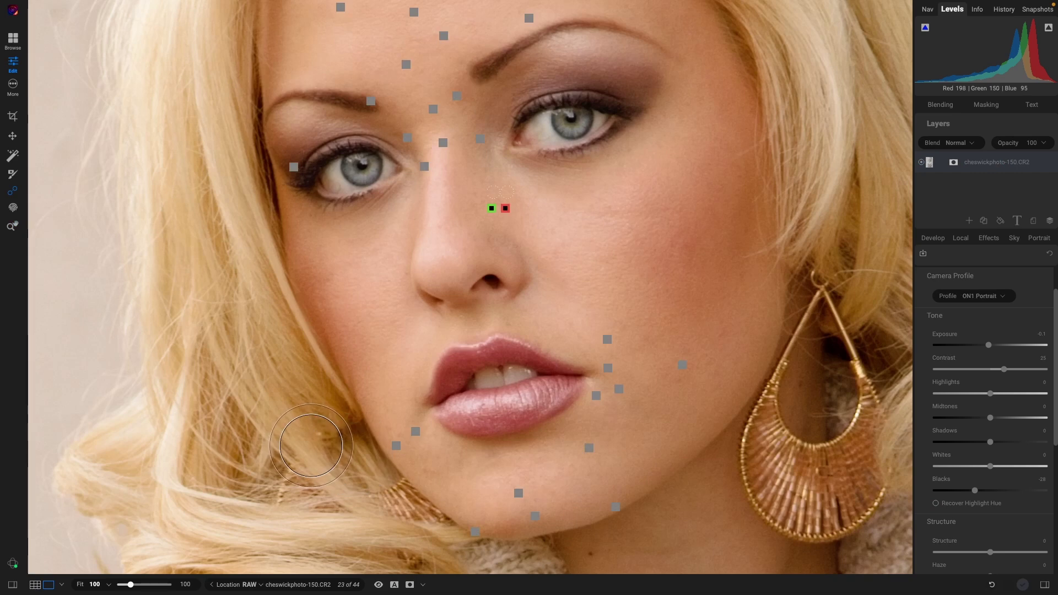
key("z")
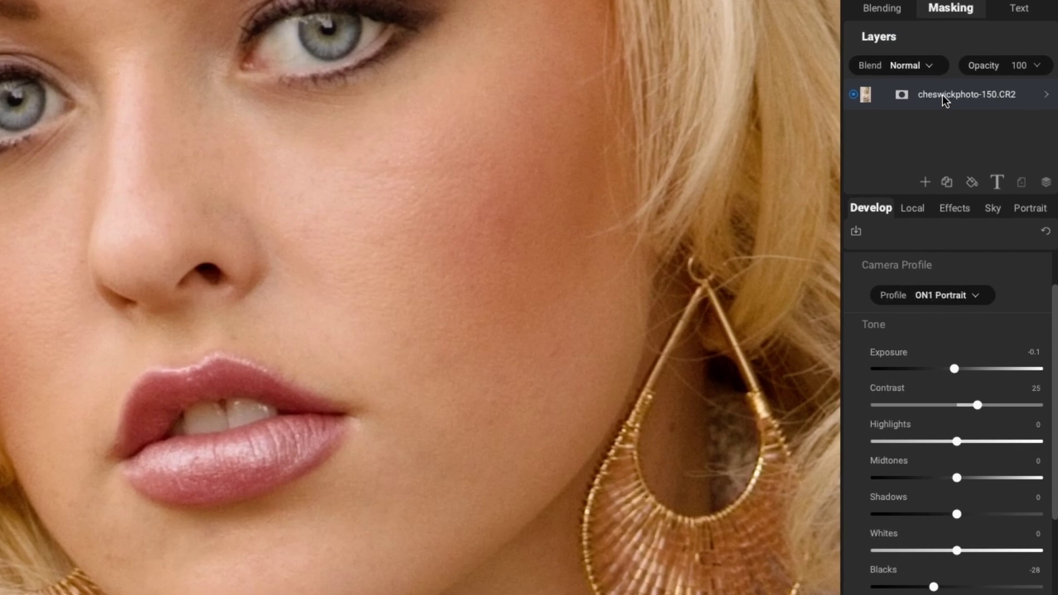
Step: Duplicate the cheswickphoto-150.CR2 layer, accepting the layered photo, and rename the copy "retouch"
left_click(947, 182)
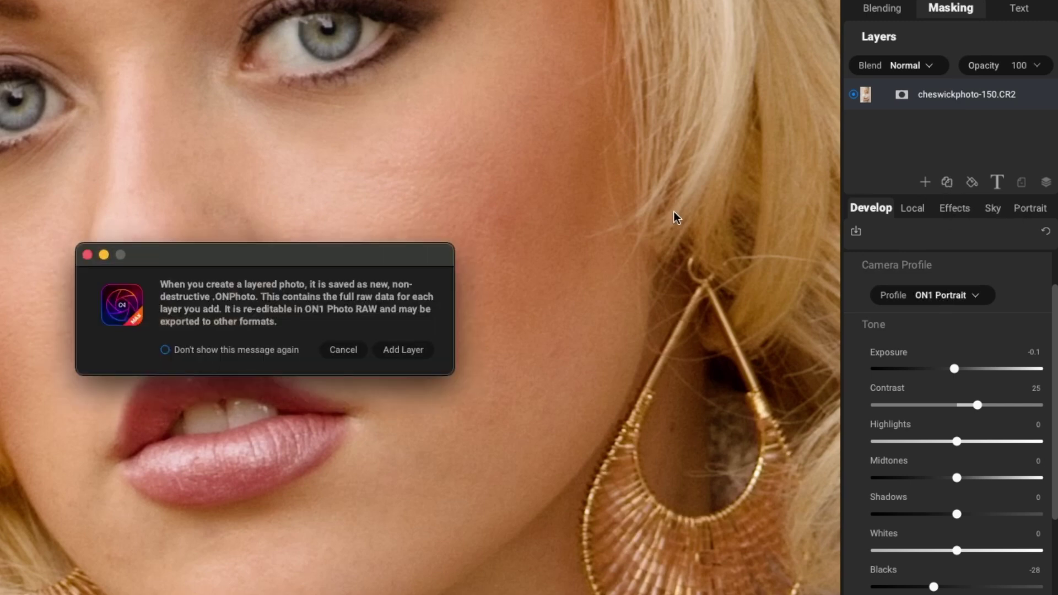
left_click(403, 349)
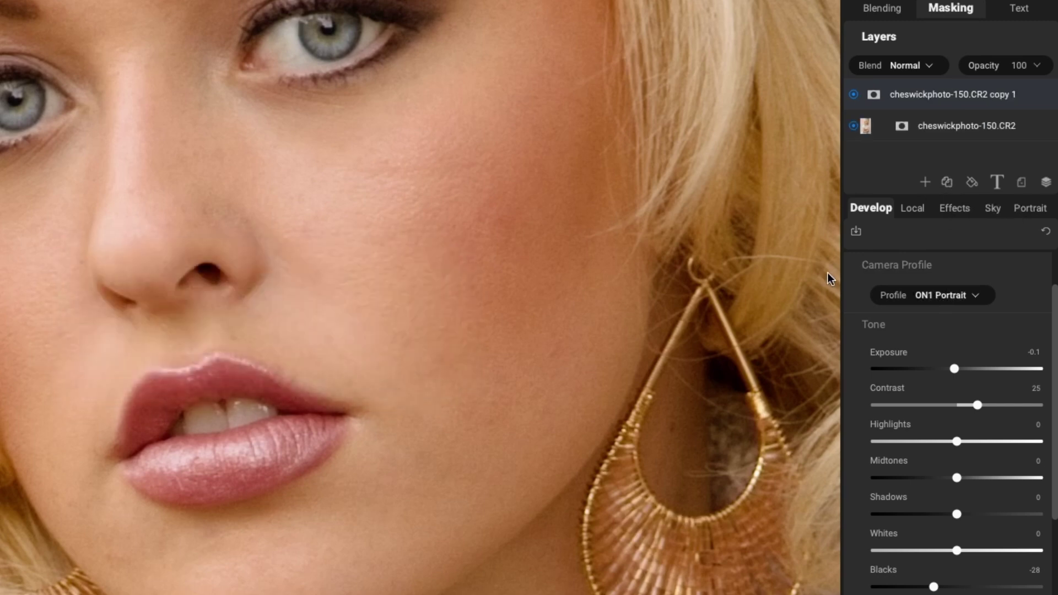
double_click(961, 94)
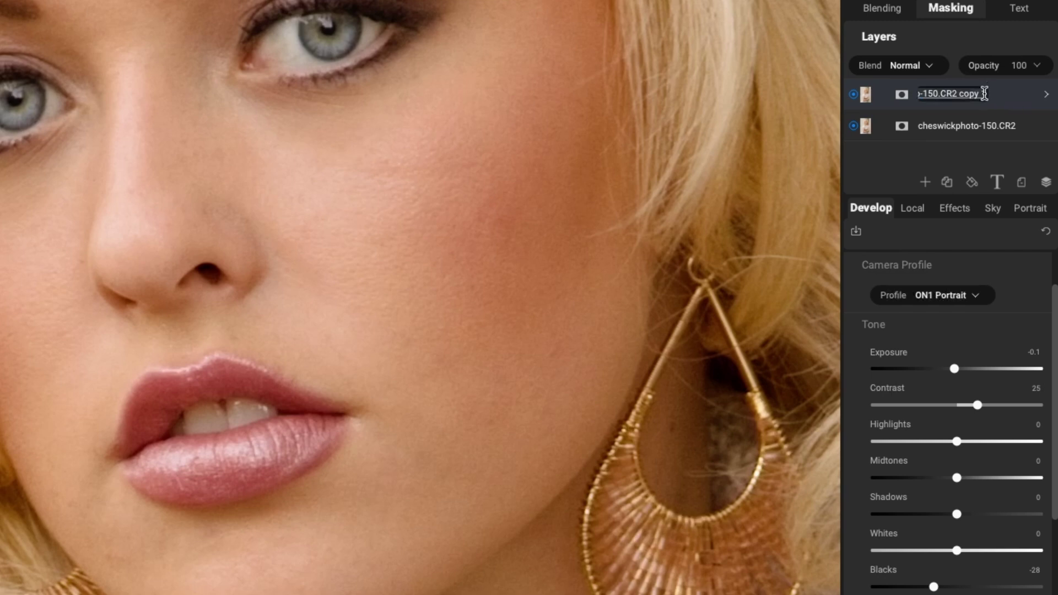
type("retouch")
key("Return")
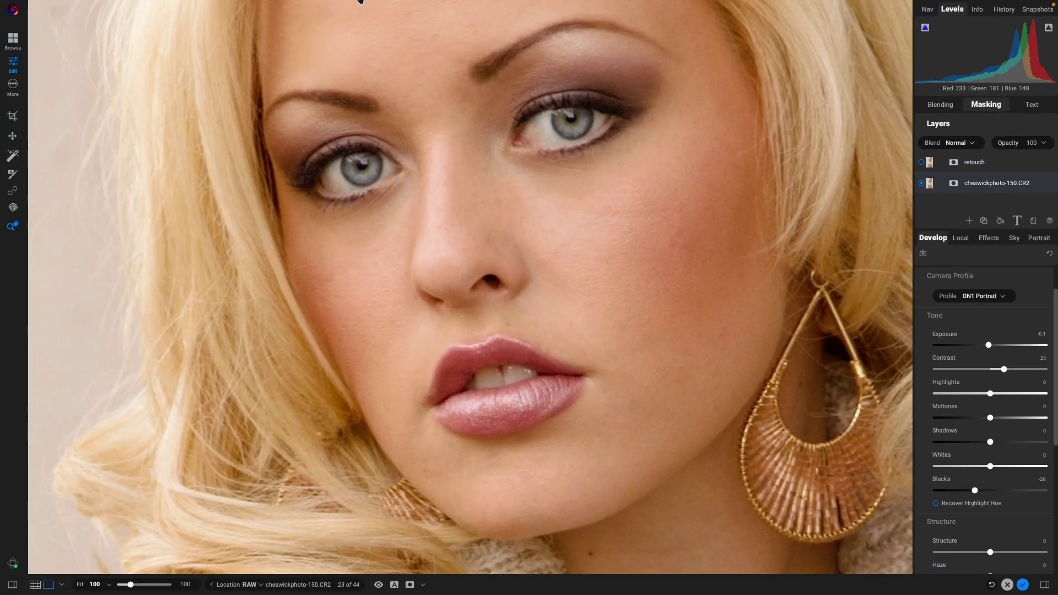
Step: Reset all retouching tools on the original cheswickphoto-150.CR2 layer
mouse_move(359, 1)
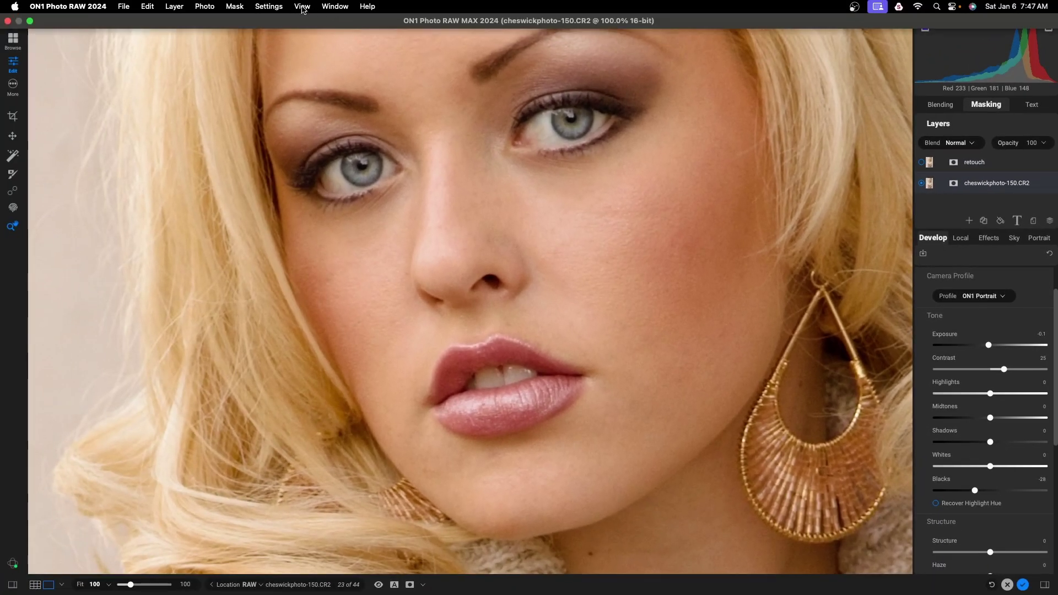
left_click(270, 7)
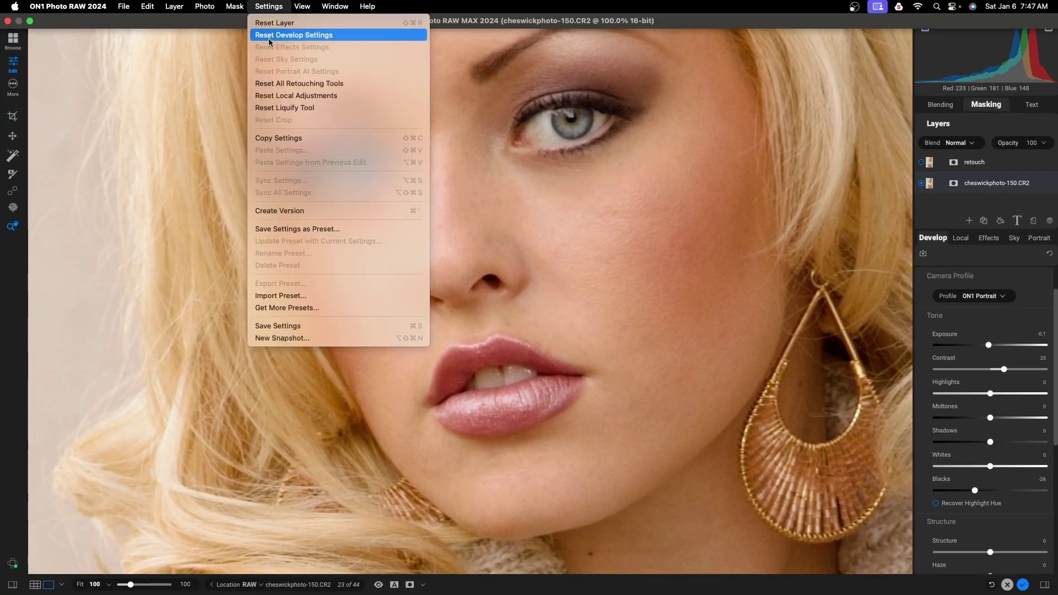
left_click(277, 90)
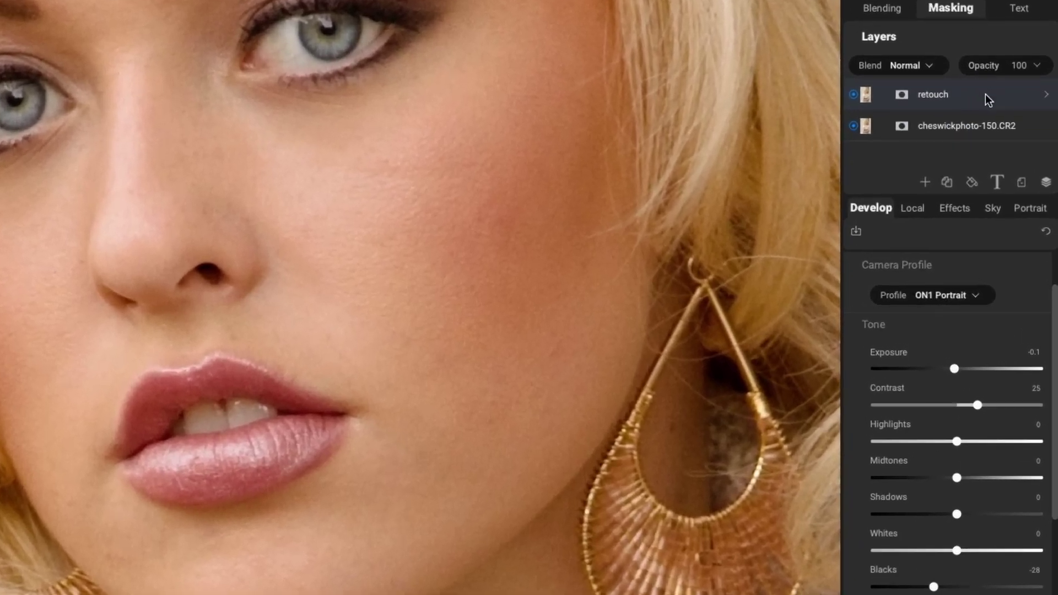
Step: Lower the opacity of the retouch layer to blend it with the unretouched layer beneath
left_click(1028, 65)
left_click_drag(1046, 88, 1002, 93)
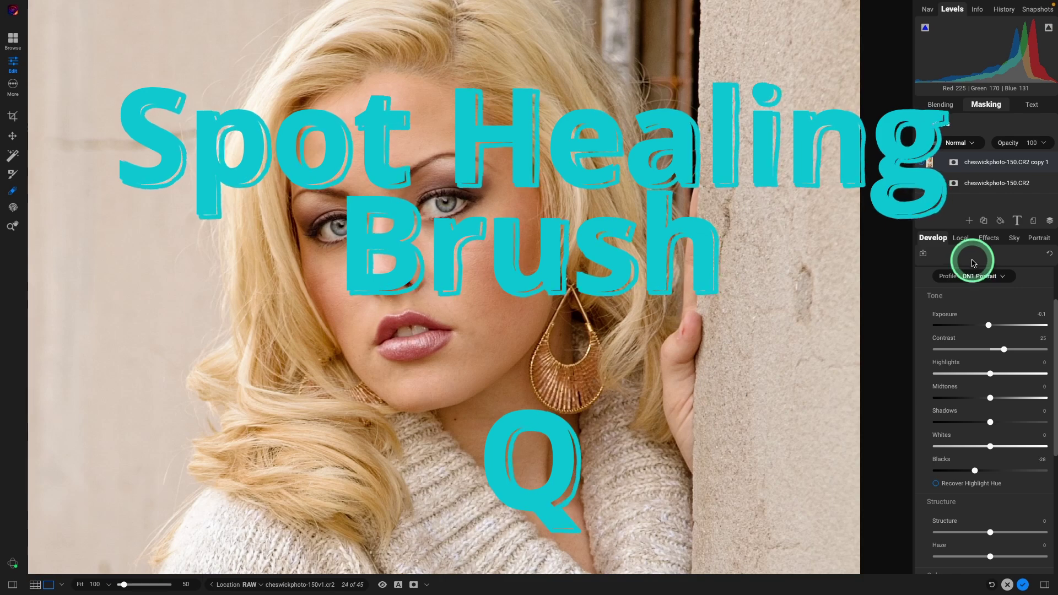
Step: Remove the horizontal crack in the wall beside the hair with the Healing Brush, moving its source to the plain wall below
left_click_drag(280, 369, 471, 377)
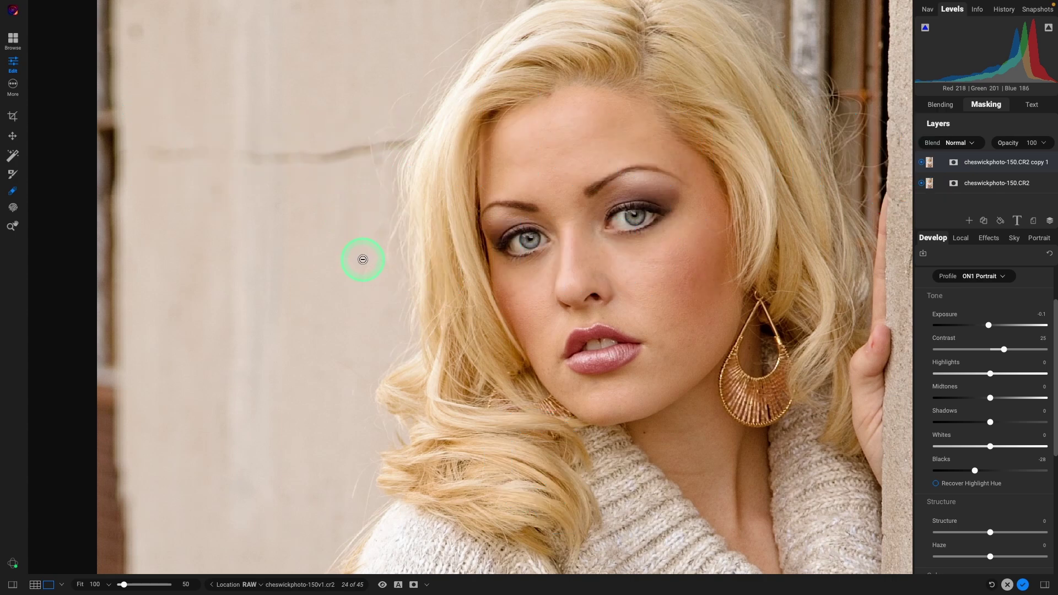
key("shift+q")
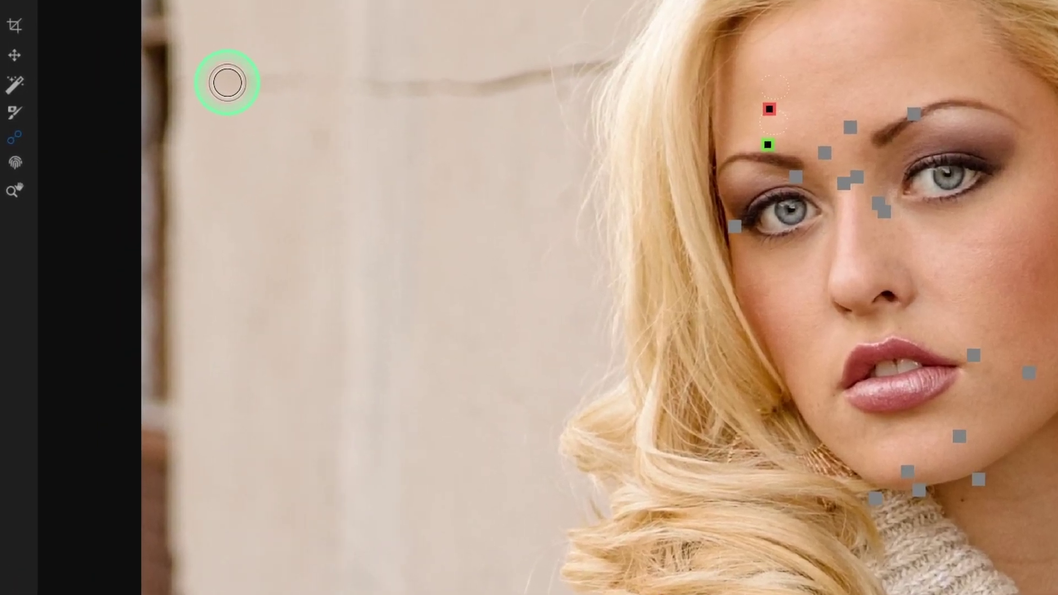
mouse_move(237, 83)
left_mouse_down()
mouse_move(469, 87)
mouse_move(604, 65)
left_mouse_up()
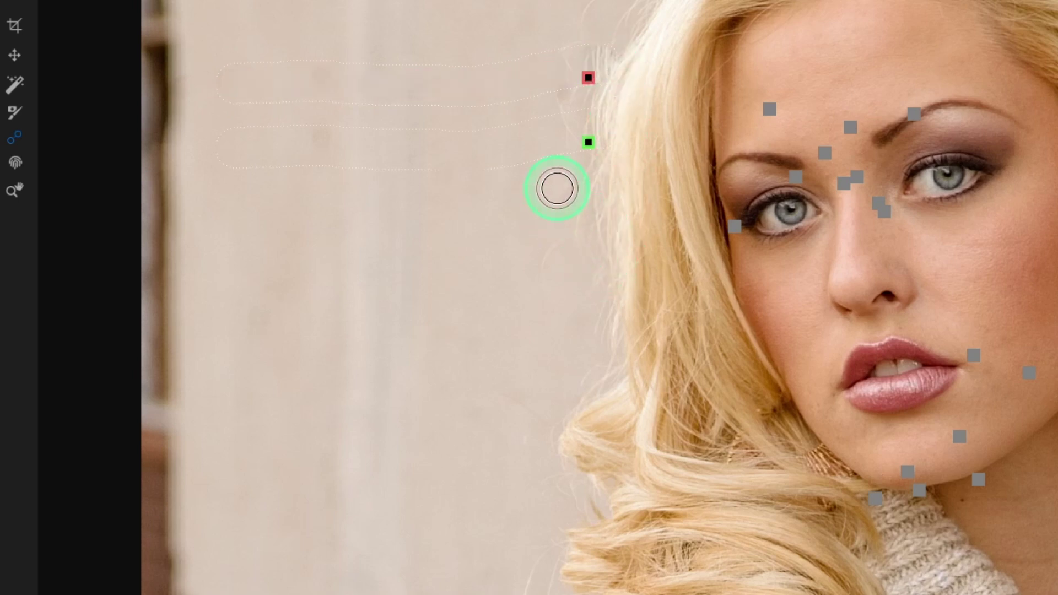
left_click_drag(589, 142, 568, 189)
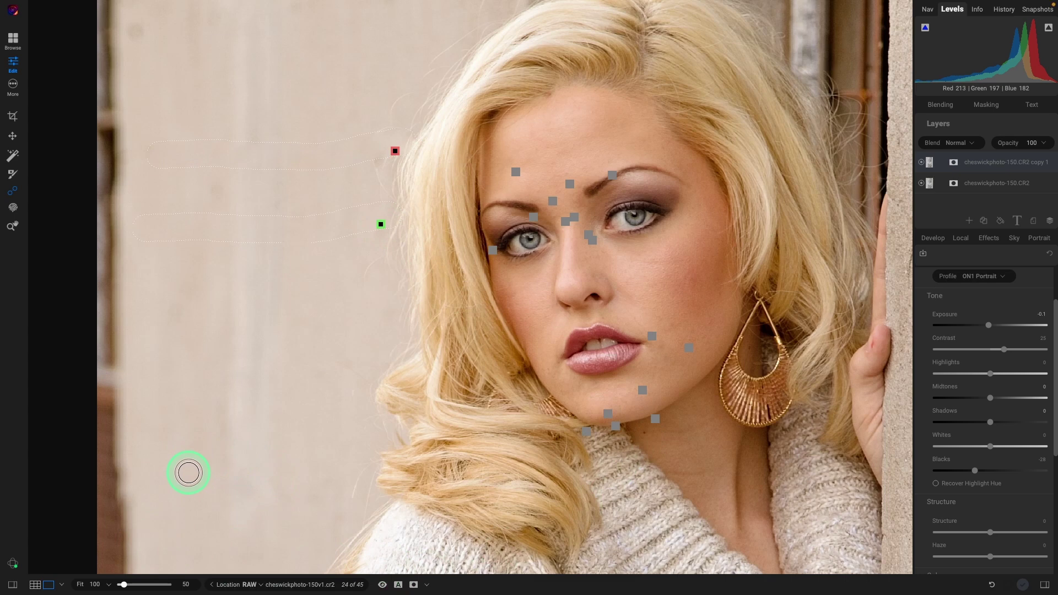
Step: Heal over the dark strip along the photo's outer wall edge, moving the source onto the clean wall
key("ctrl+minus")
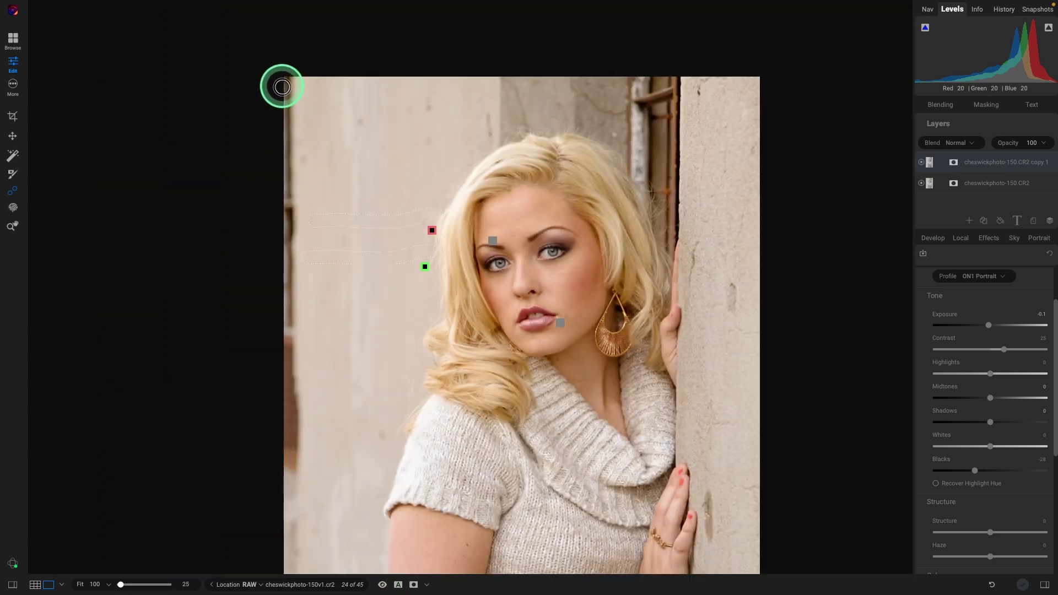
left_click_drag(284, 81, 291, 488)
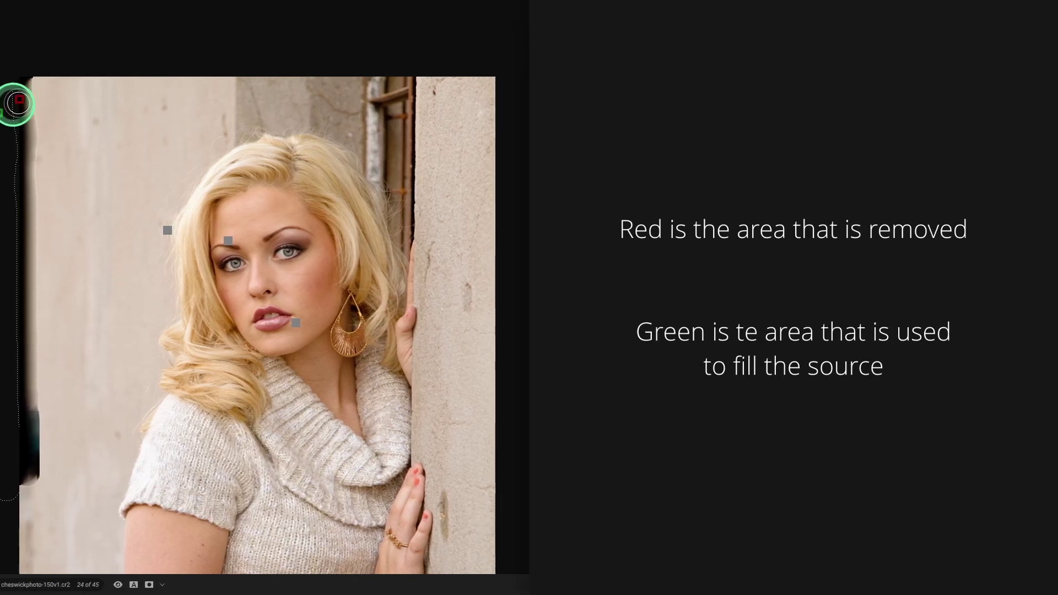
left_click_drag(1, 113, 59, 124)
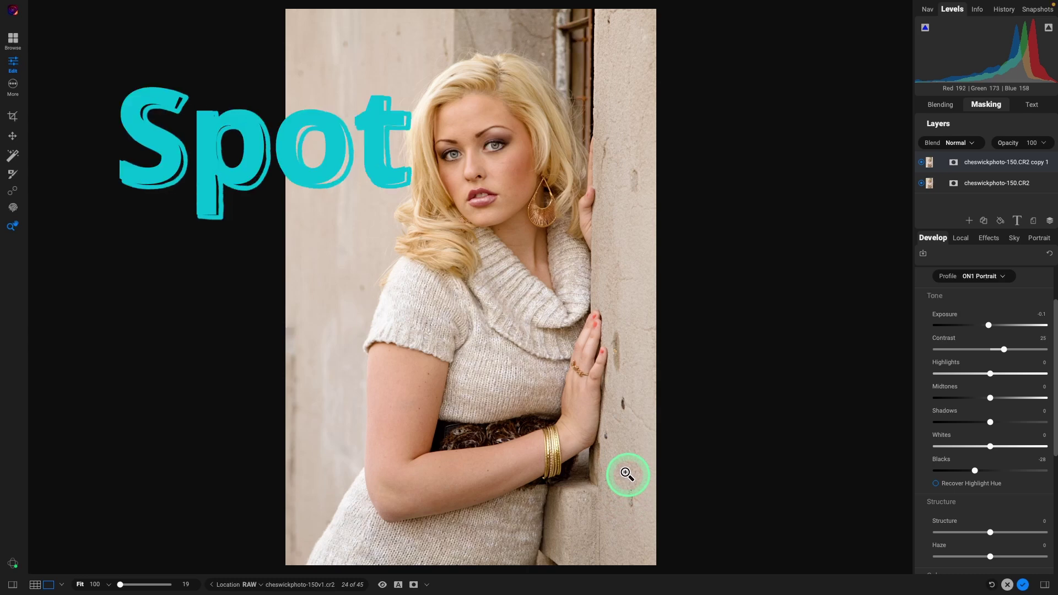
Step: Heal the marks and the dark hole on the stone pillar around the hand with the Healing Brush, moving healing sources onto clean stone
key("q")
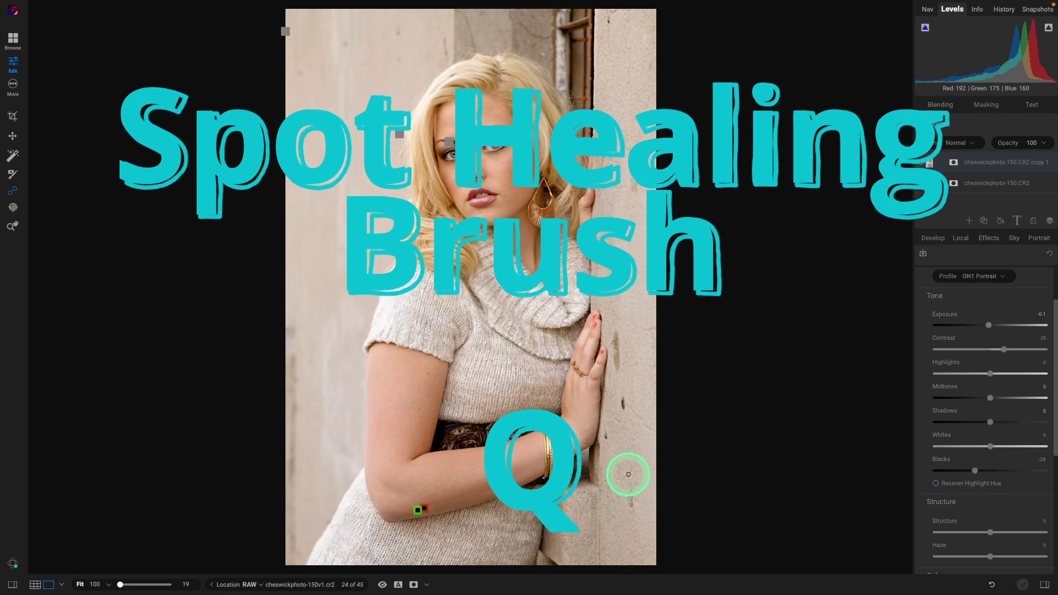
left_click(625, 493)
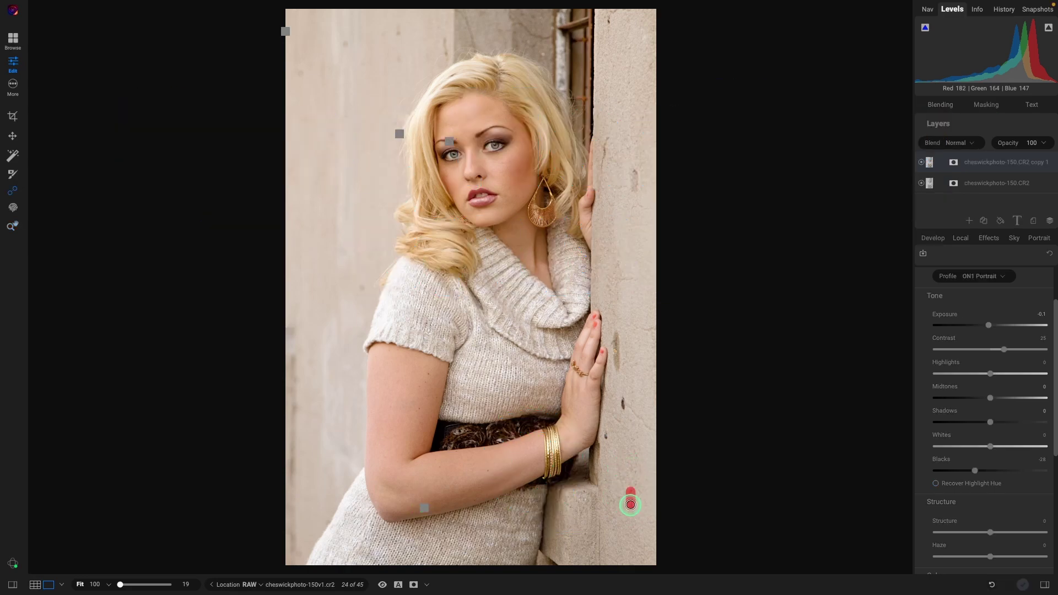
left_click(615, 341)
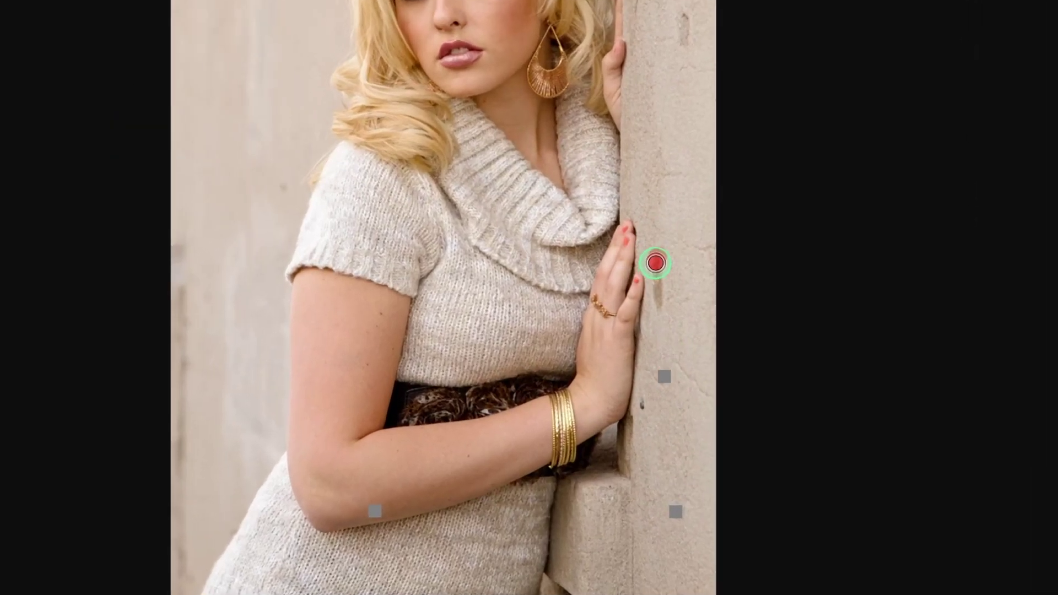
mouse_move(611, 340)
left_mouse_down()
mouse_move(617, 363)
mouse_move(597, 350)
left_mouse_up()
left_click_drag(631, 278, 688, 281)
left_click(647, 404)
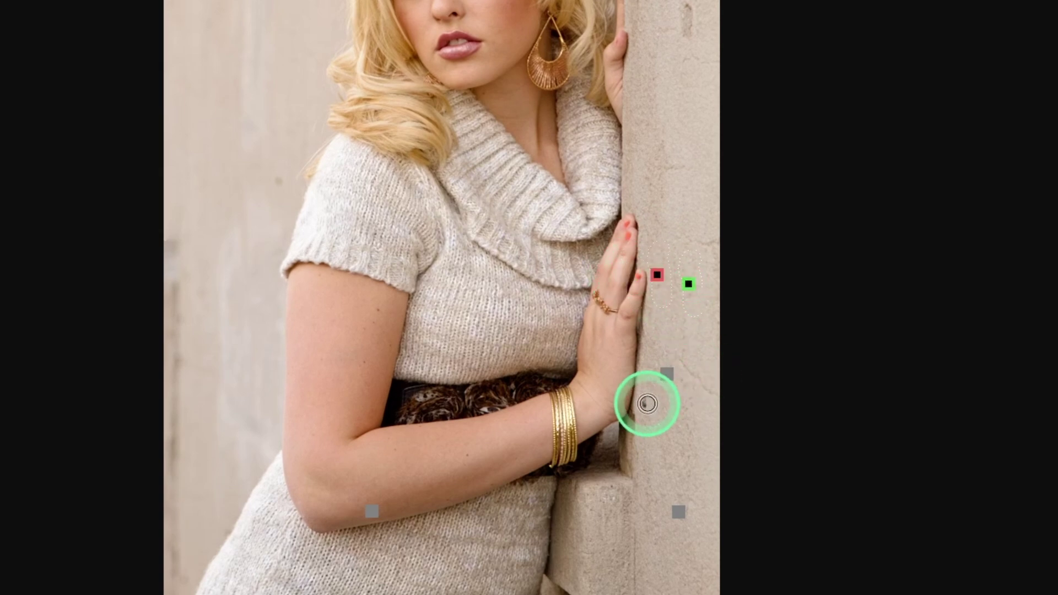
left_click_drag(648, 404, 641, 446)
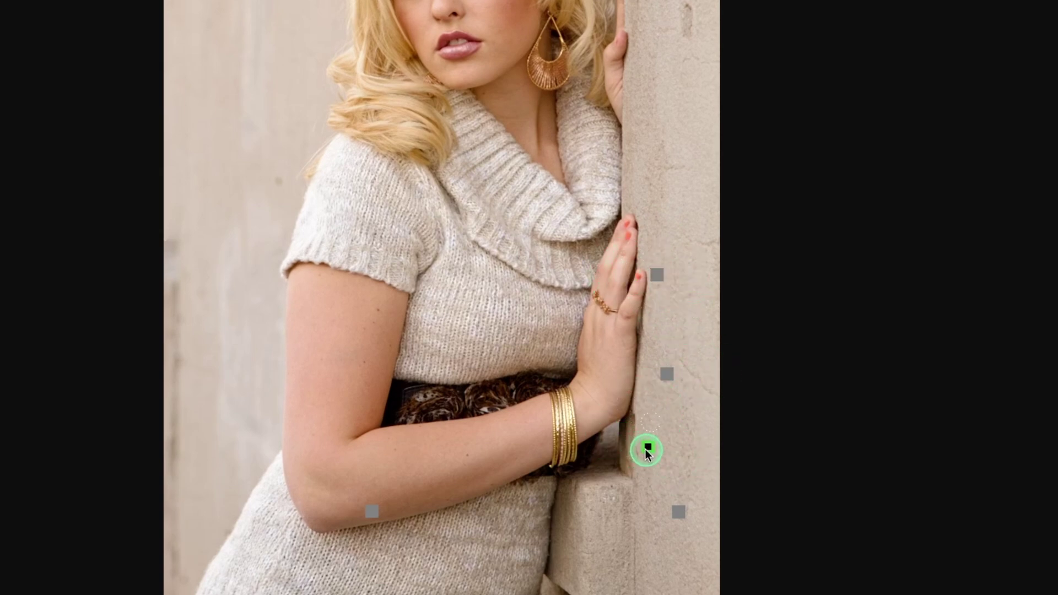